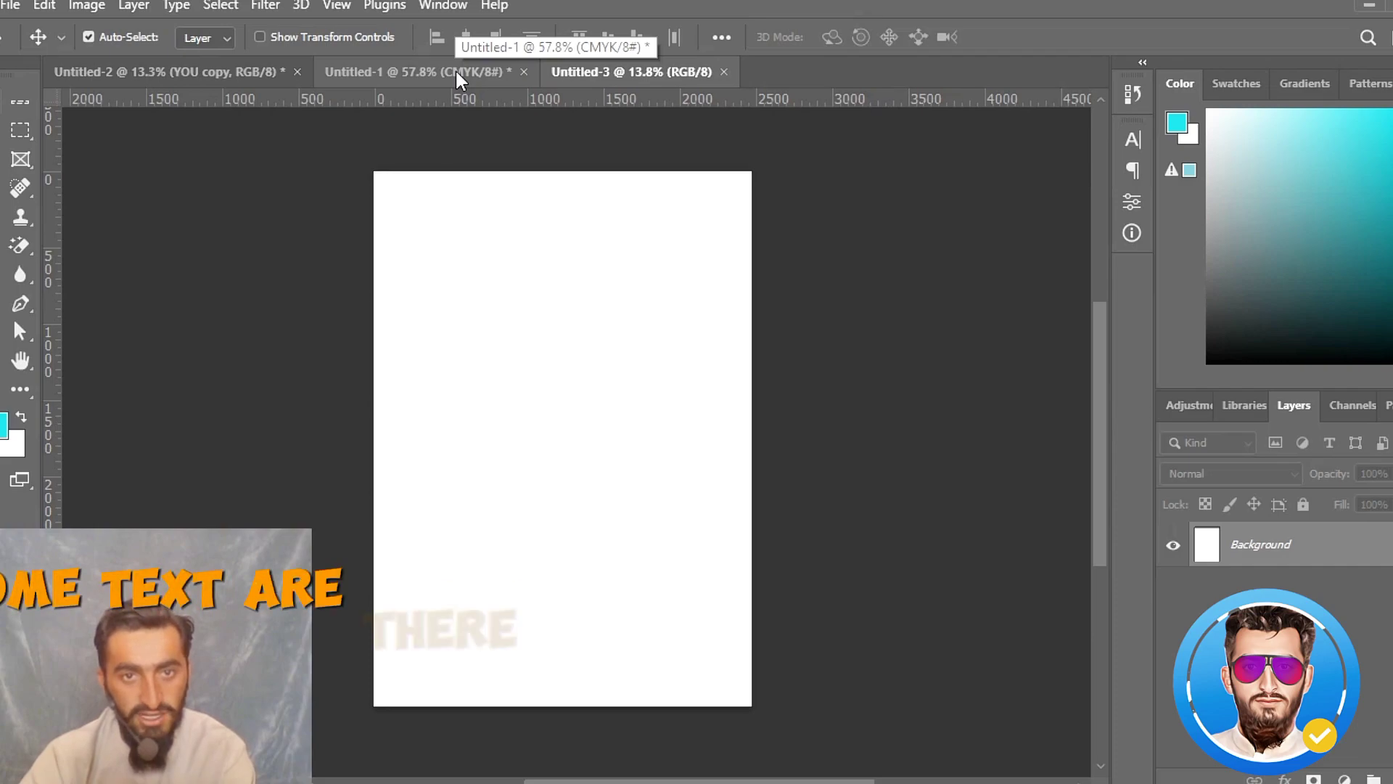
- Copy the forest road background layer from the Untitled-1 document into the blank Untitled-3 poster
{"action": "left_click", "coordinate": [456, 70]}
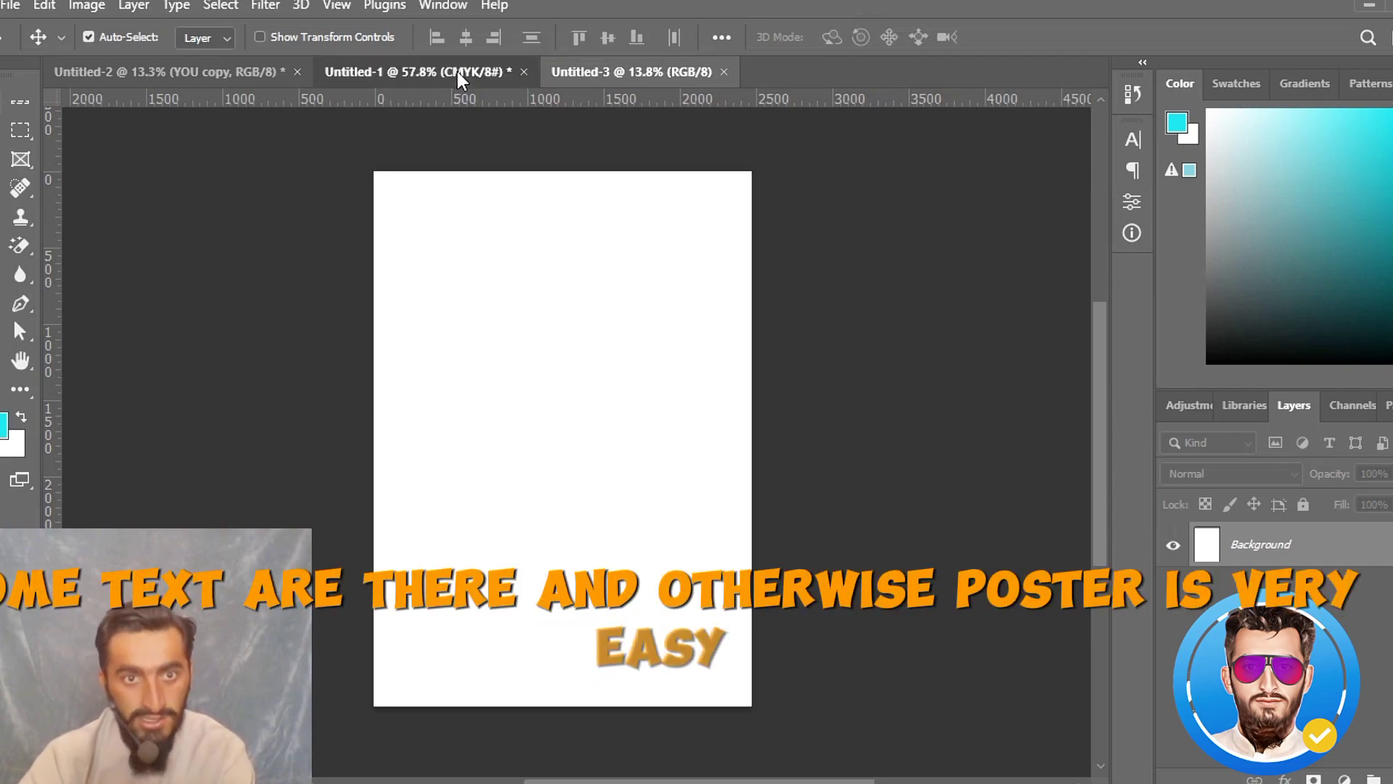
{"action": "left_click_drag", "start_coordinate": [986, 409], "coordinate": [989, 367]}
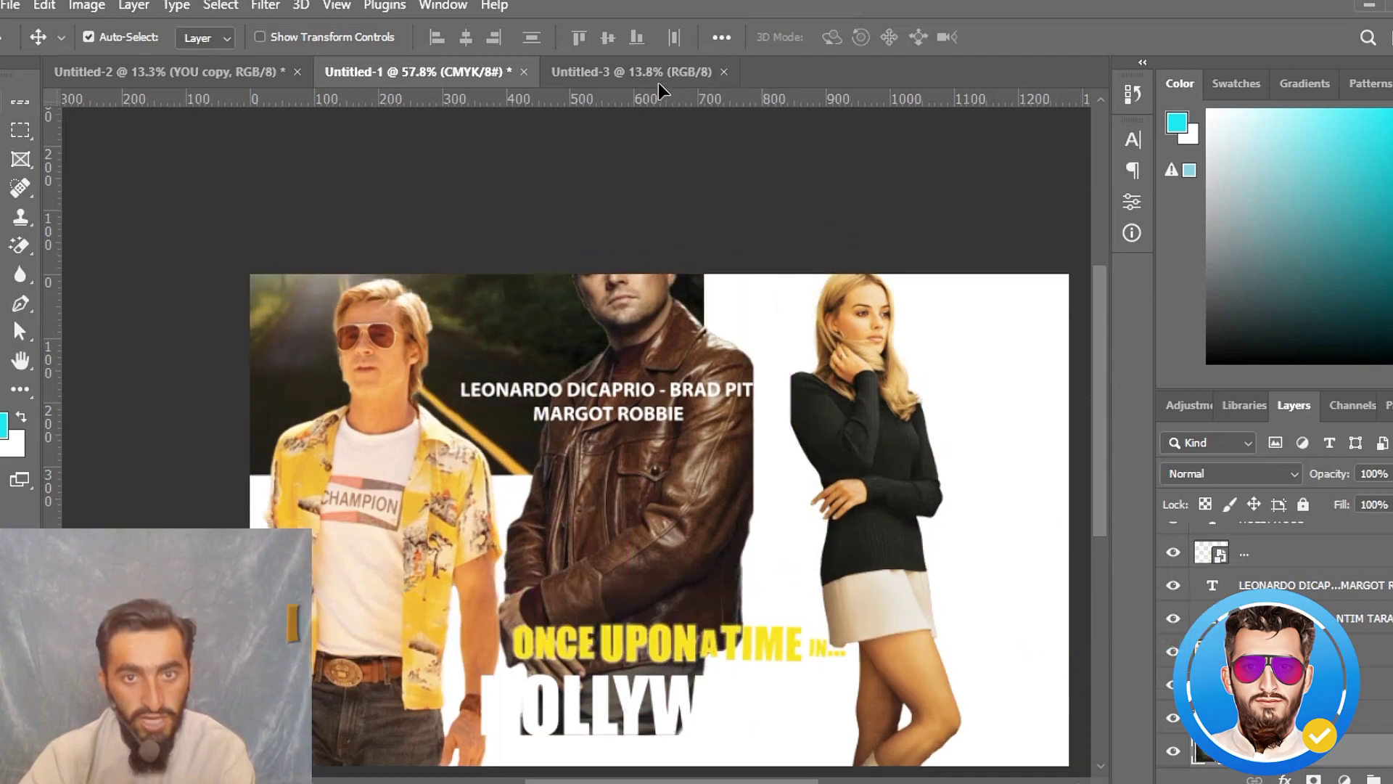
{"action": "left_click_drag", "start_coordinate": [659, 82], "coordinate": [519, 427]}
- Scale the forest road image proportionally to 560% and shift it slightly right so it fills the poster canvas
{"action": "key", "text": "ctrl+t"}
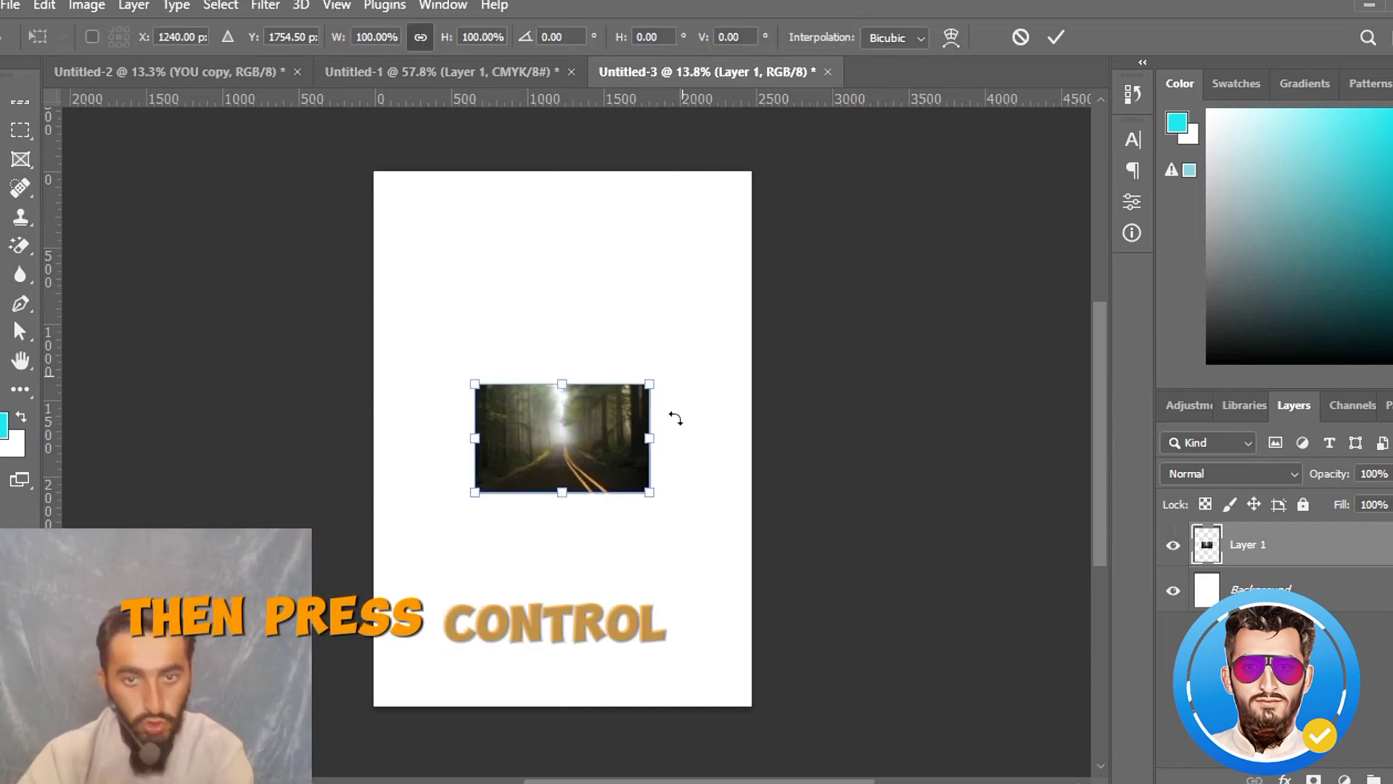
{"action": "left_click_drag", "start_coordinate": [447, 42], "coordinate": [958, 202]}
{"action": "left_click", "coordinate": [1053, 37]}
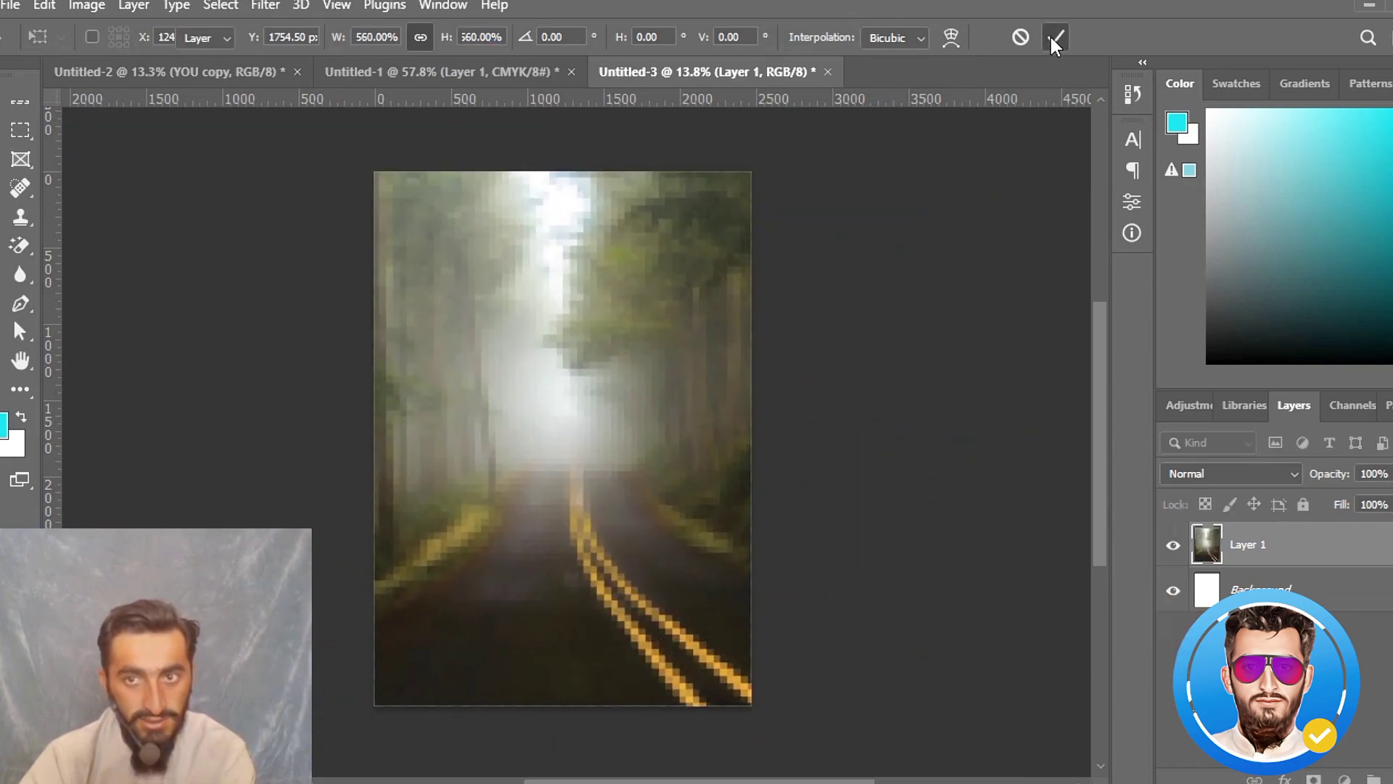
{"action": "left_click_drag", "start_coordinate": [473, 560], "coordinate": [550, 543]}
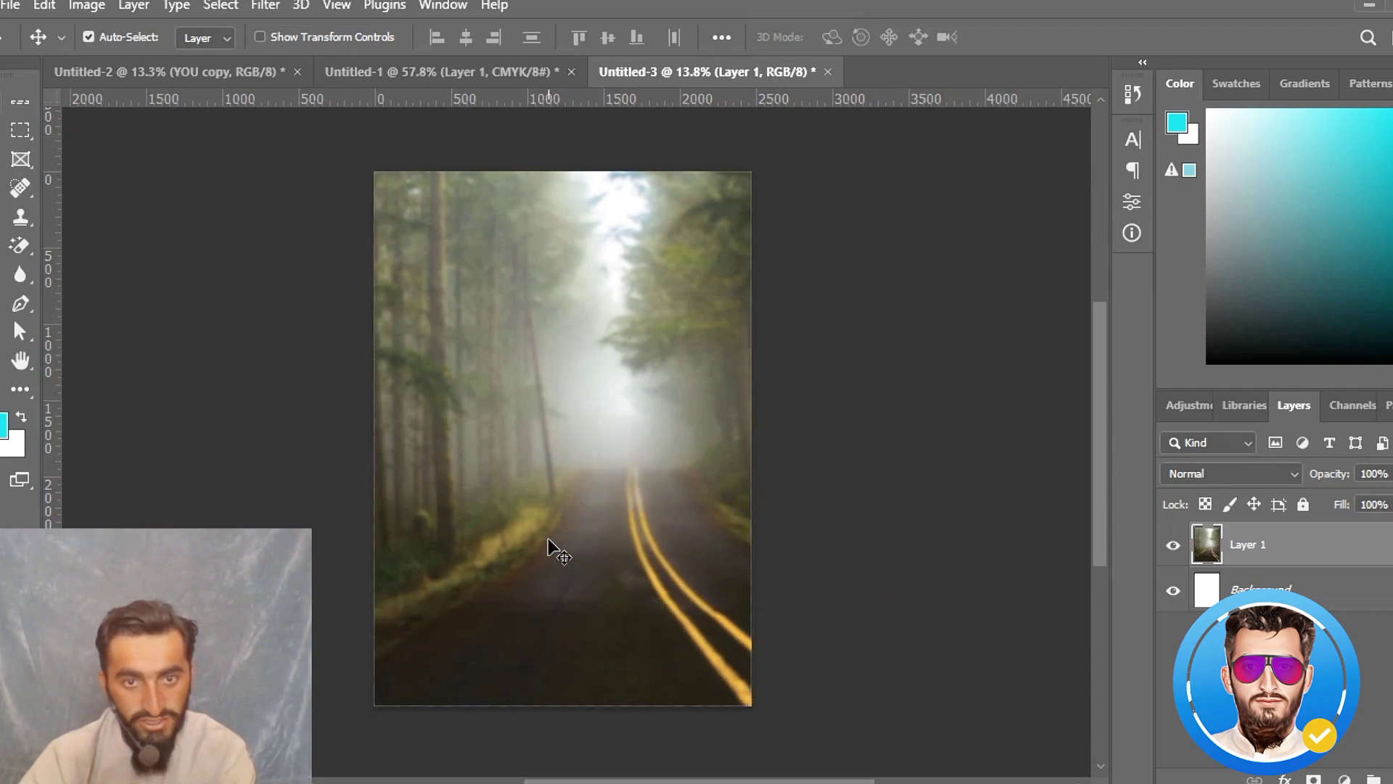
- Copy the three people cutouts together from Untitled-1 onto the forest background in Untitled-3
{"action": "left_click", "coordinate": [388, 65]}
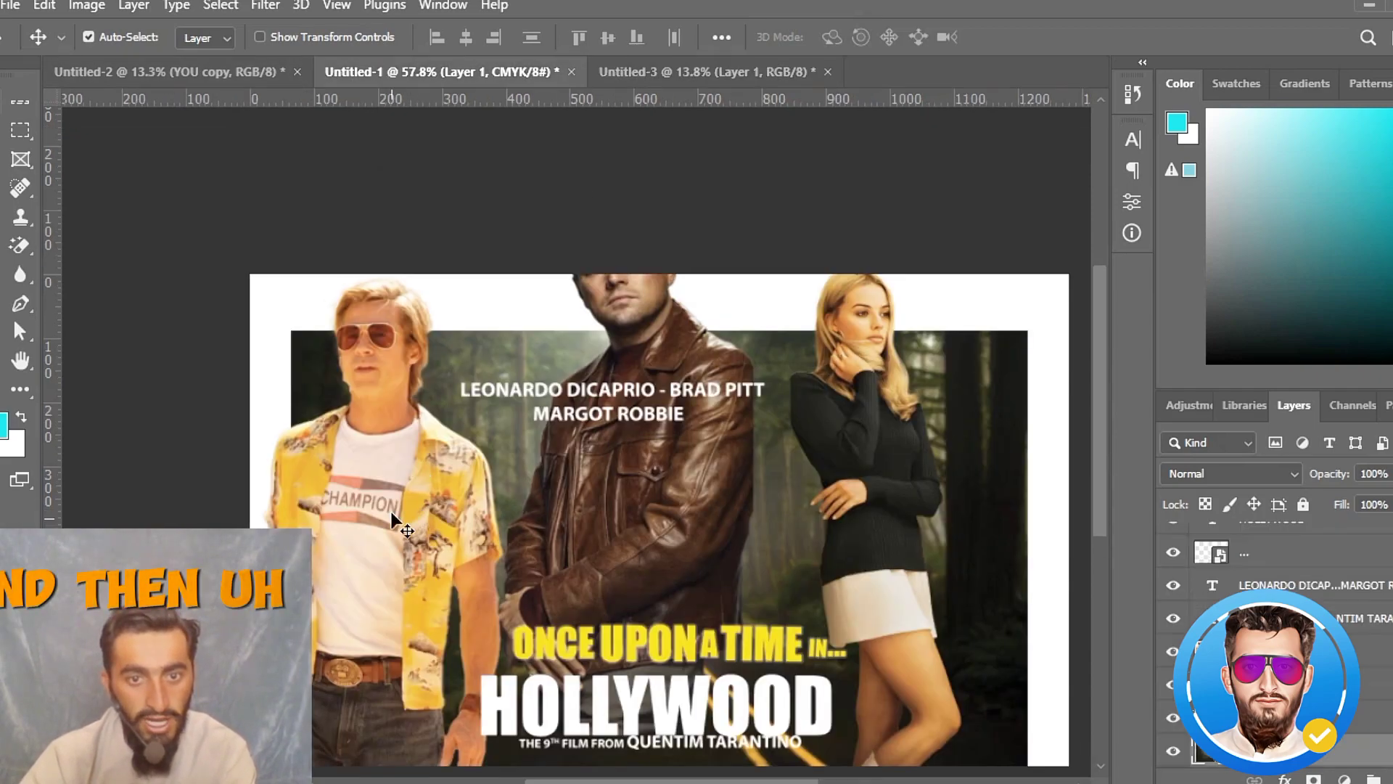
{"action": "left_click", "coordinate": [702, 514]}
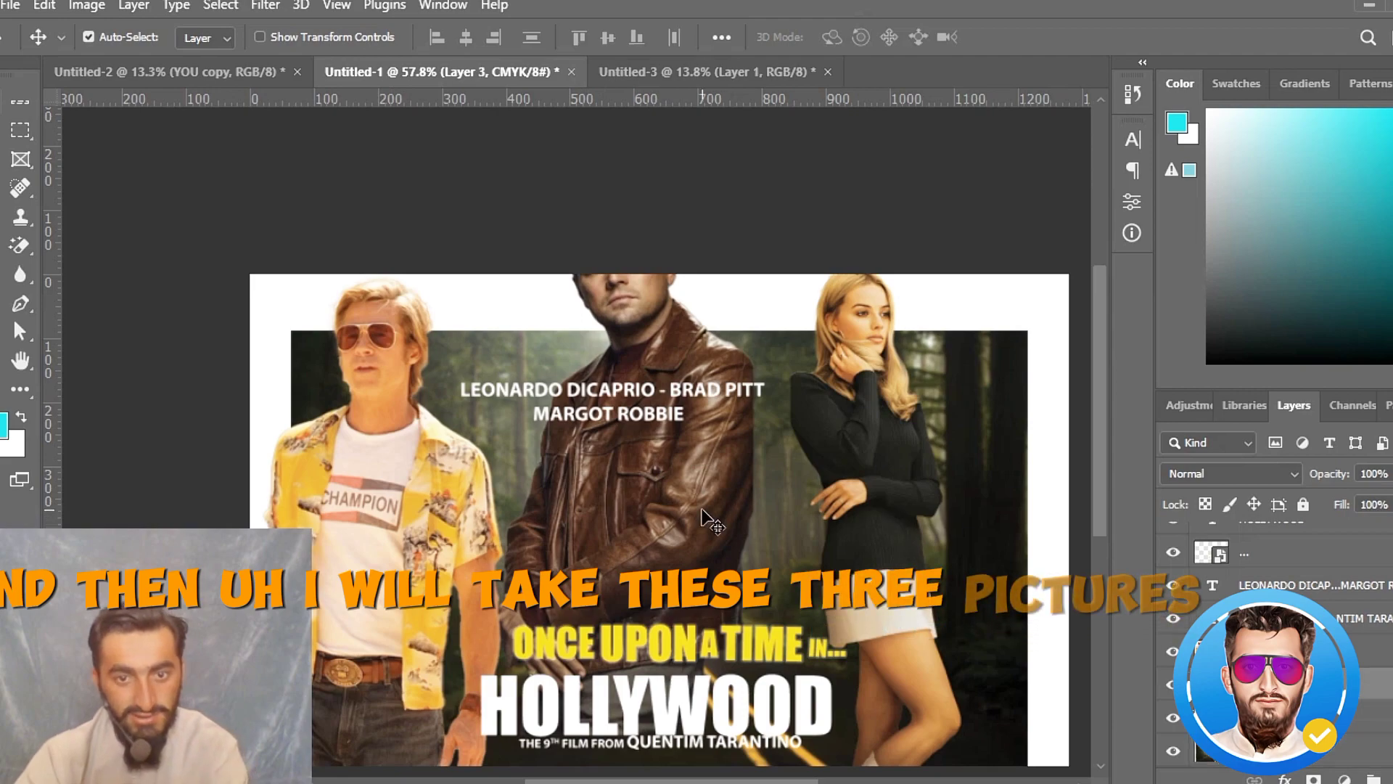
{"action": "left_click", "coordinate": [401, 540], "text": "shift"}
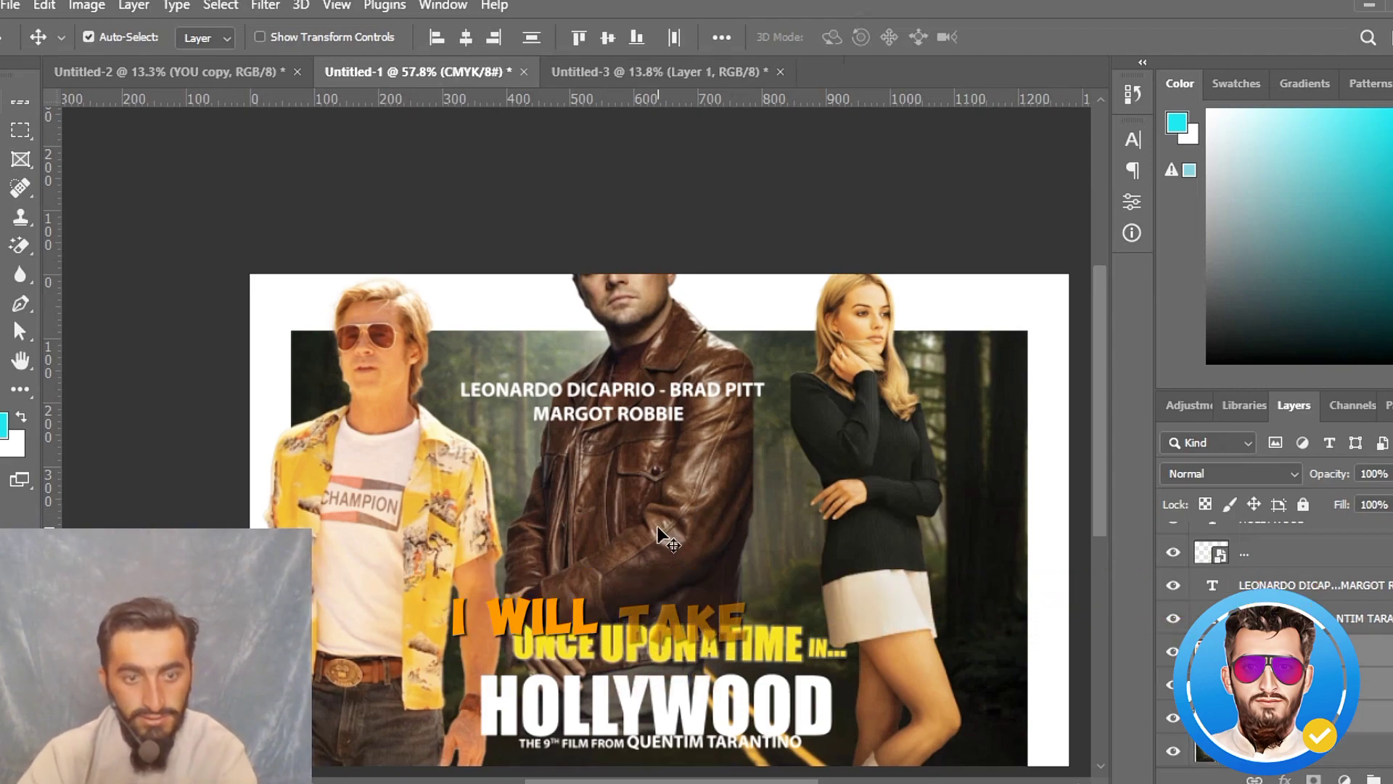
{"action": "left_click_drag", "start_coordinate": [658, 526], "coordinate": [648, 70]}
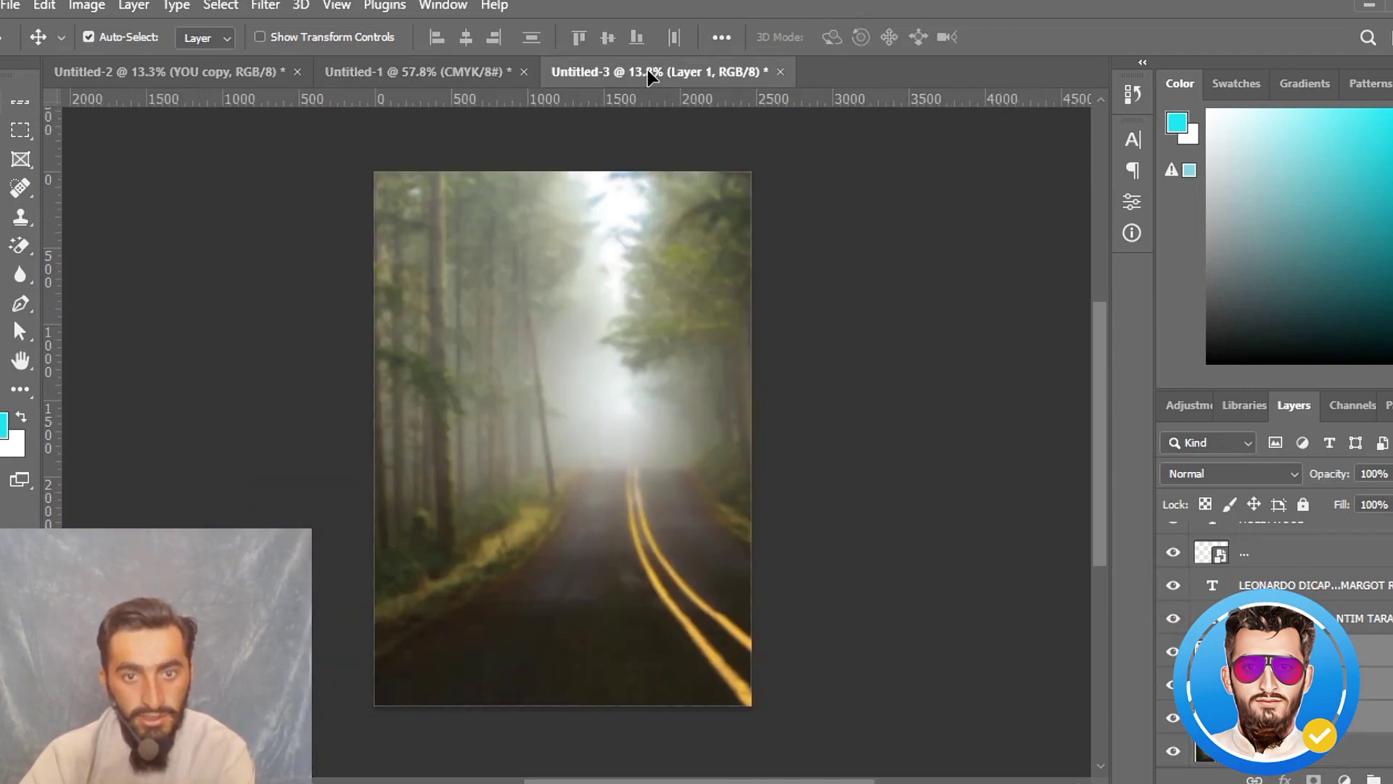
{"action": "left_click_drag", "start_coordinate": [598, 490], "coordinate": [598, 491]}
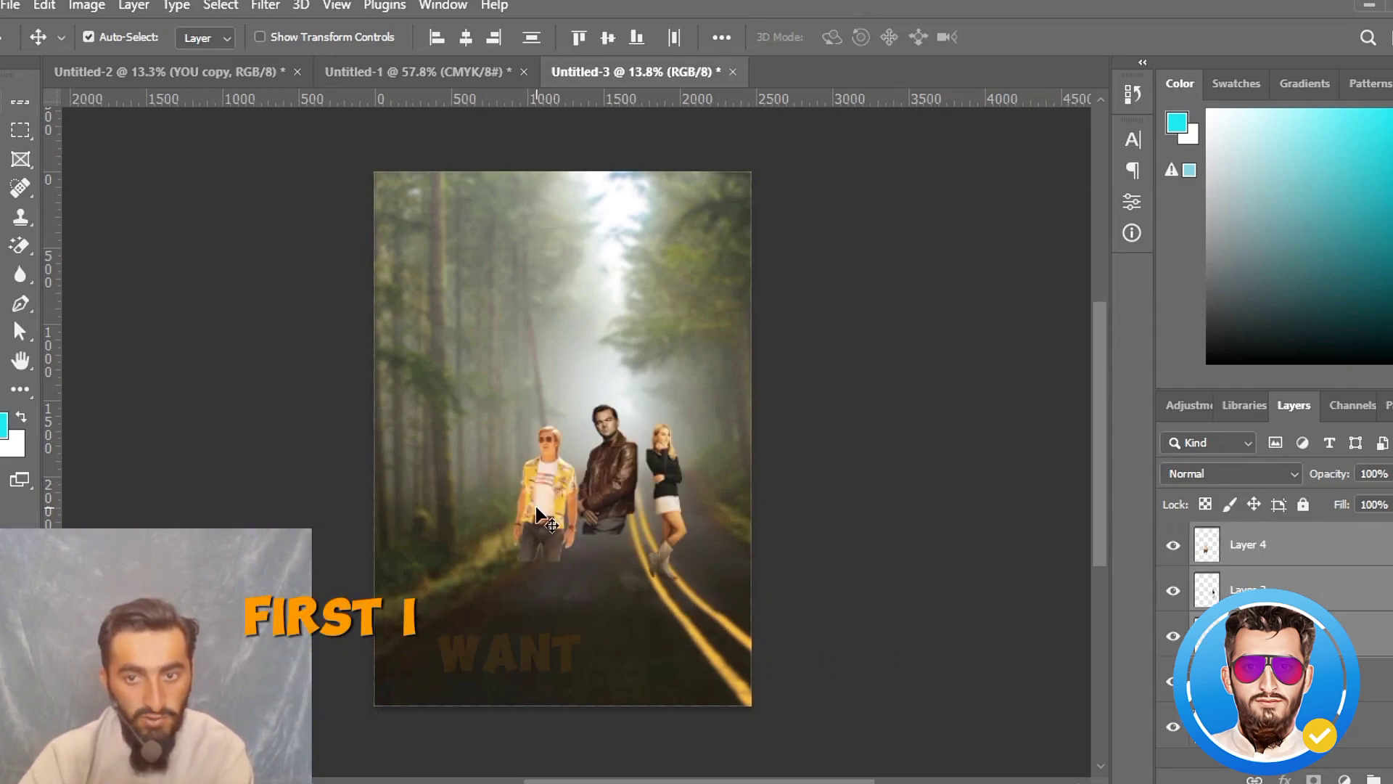
- Enlarge the man in the yellow shirt proportionally and place him along the lower left side of the poster
{"action": "left_click", "coordinate": [580, 506]}
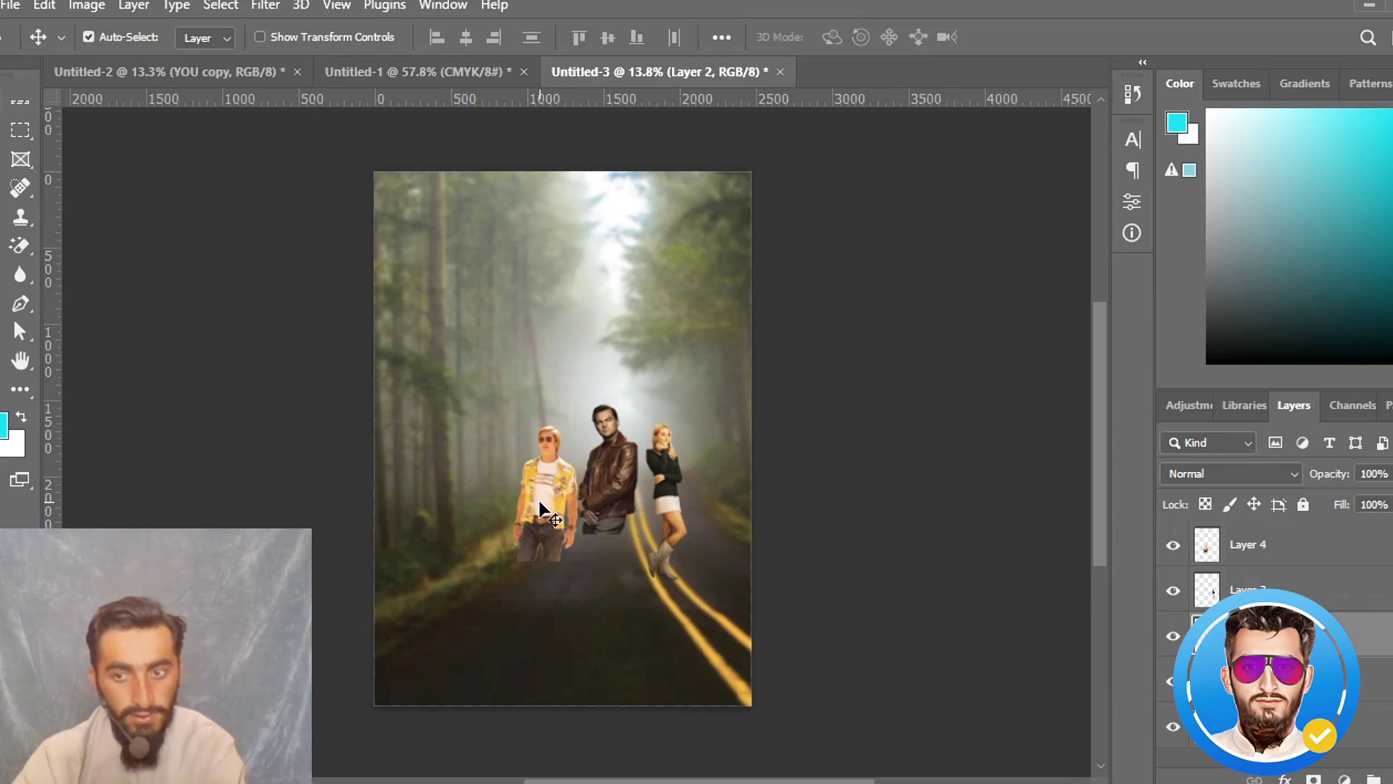
{"action": "left_click", "coordinate": [546, 511]}
{"action": "key", "text": "ctrl+t"}
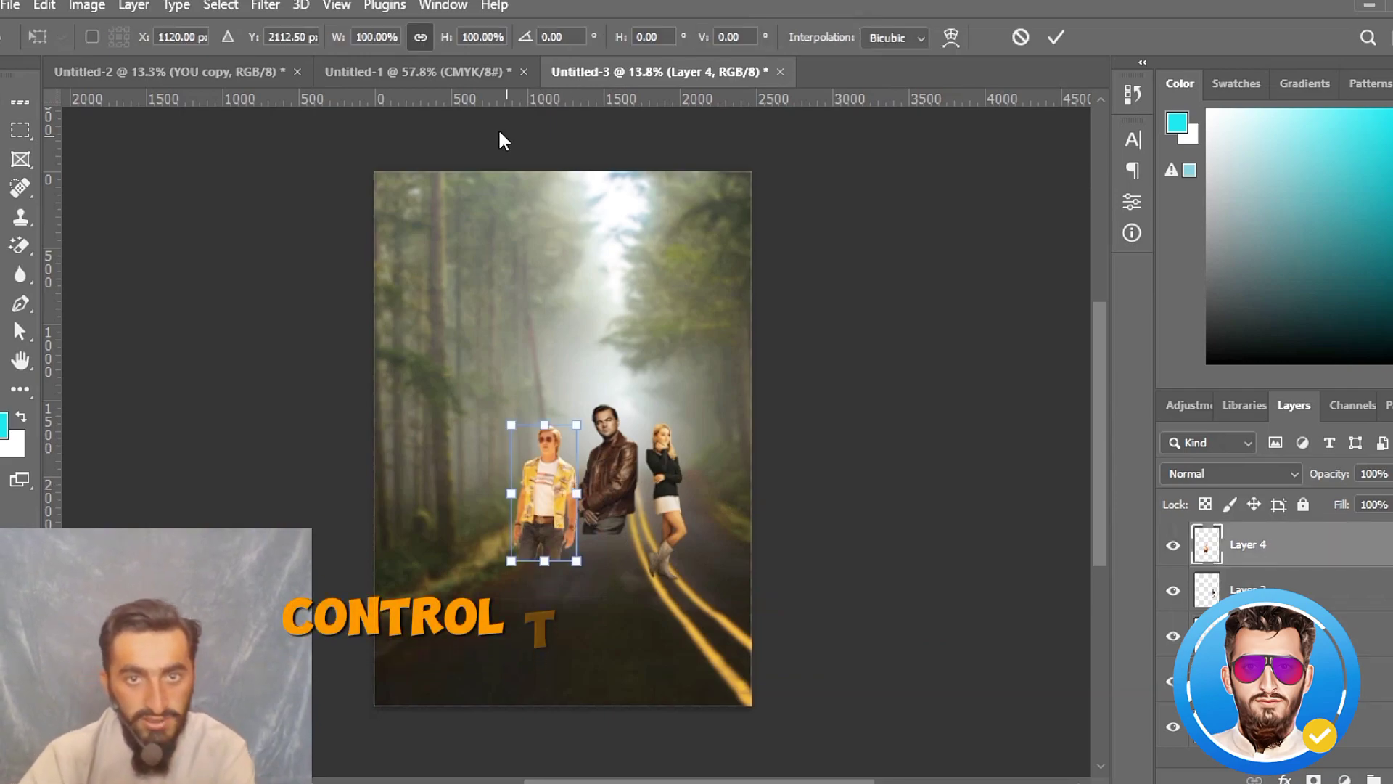
{"action": "left_click_drag", "start_coordinate": [448, 41], "coordinate": [654, 133]}
{"action": "left_click_drag", "start_coordinate": [552, 556], "coordinate": [487, 575]}
{"action": "left_click", "coordinate": [1056, 38]}
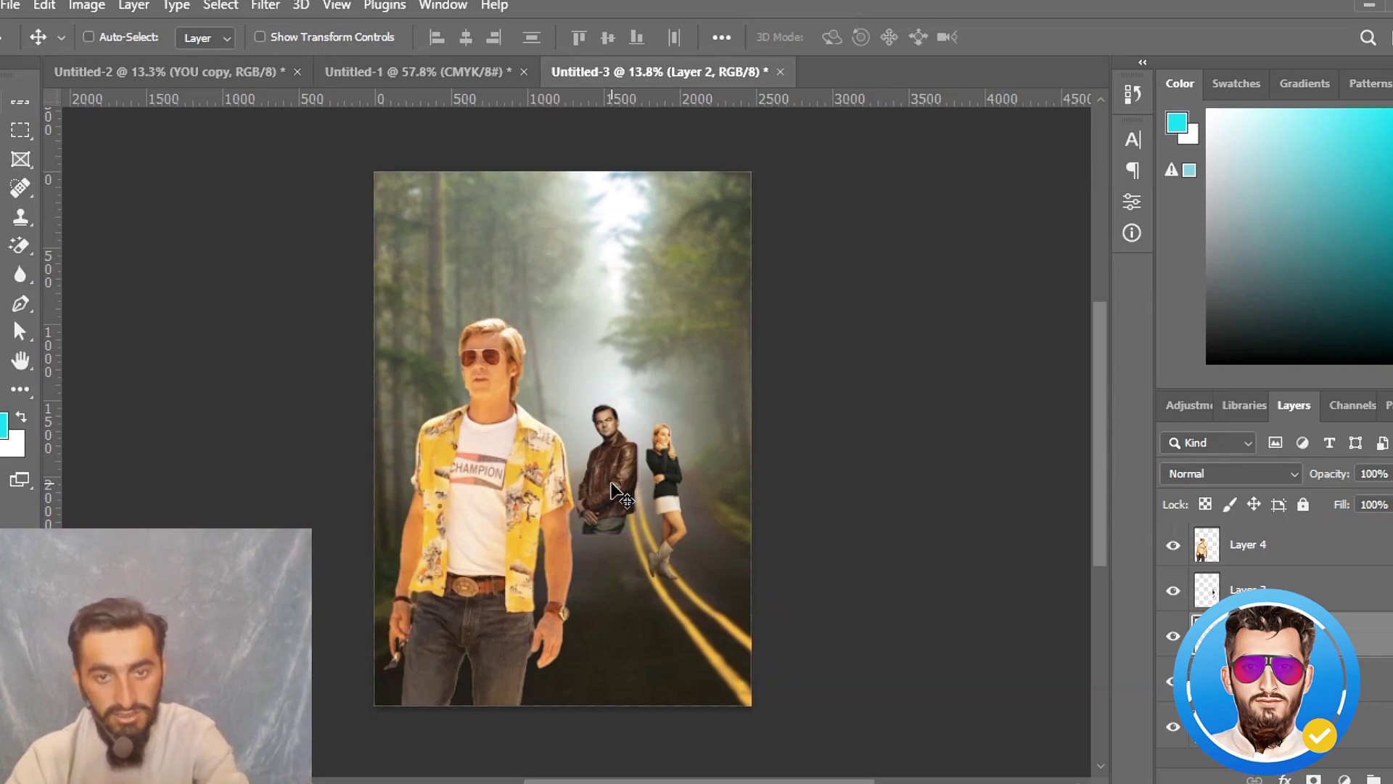
- Enlarge the man in the brown leather jacket proportionally to match the scale of the man in yellow
{"action": "key", "text": "ctrl+t"}
{"action": "left_click_drag", "start_coordinate": [447, 38], "coordinate": [660, 107]}
{"action": "key", "text": "Return"}
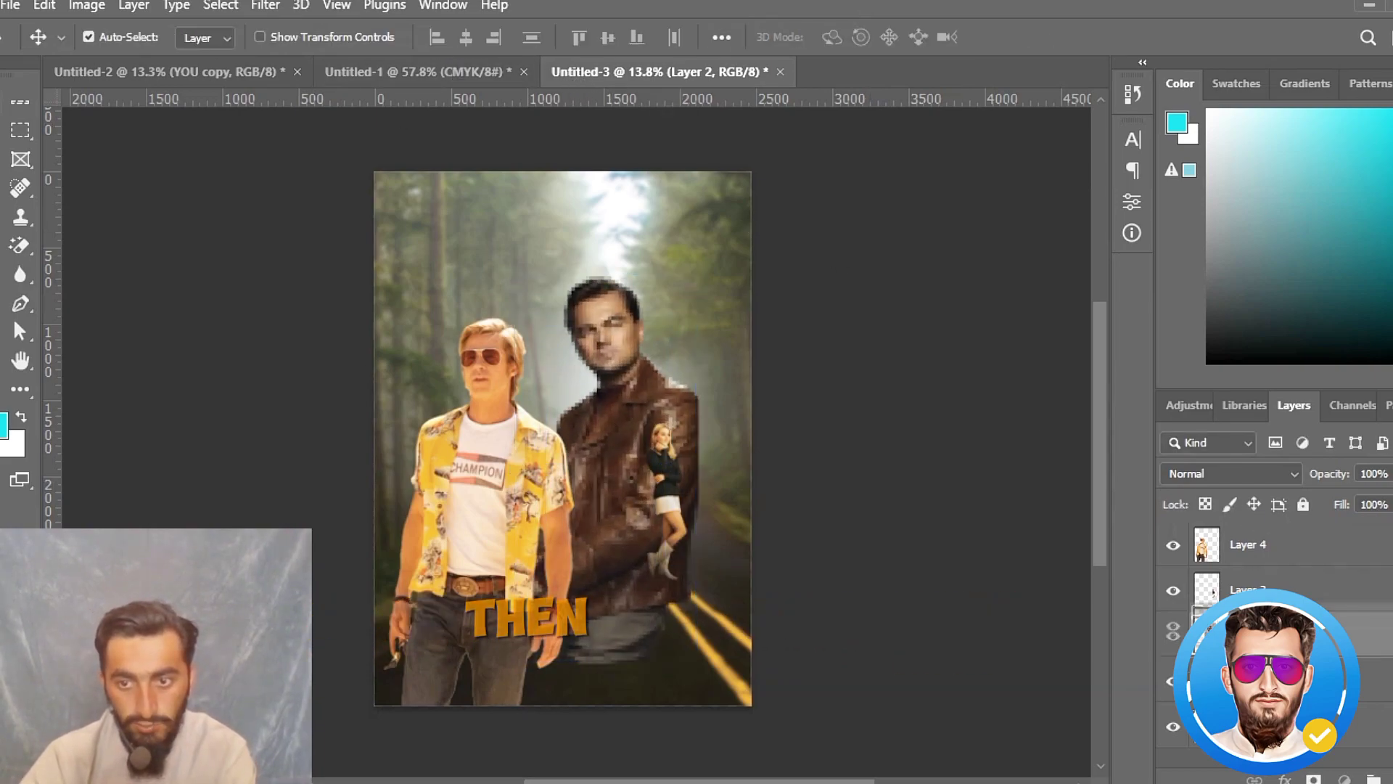
- Bring the leather-jacket man's layer to the top of the stack and place him at the lower center, overlapping the man in yellow
{"action": "left_click_drag", "start_coordinate": [1287, 630], "coordinate": [1287, 529]}
{"action": "left_click_drag", "start_coordinate": [699, 422], "coordinate": [663, 480]}
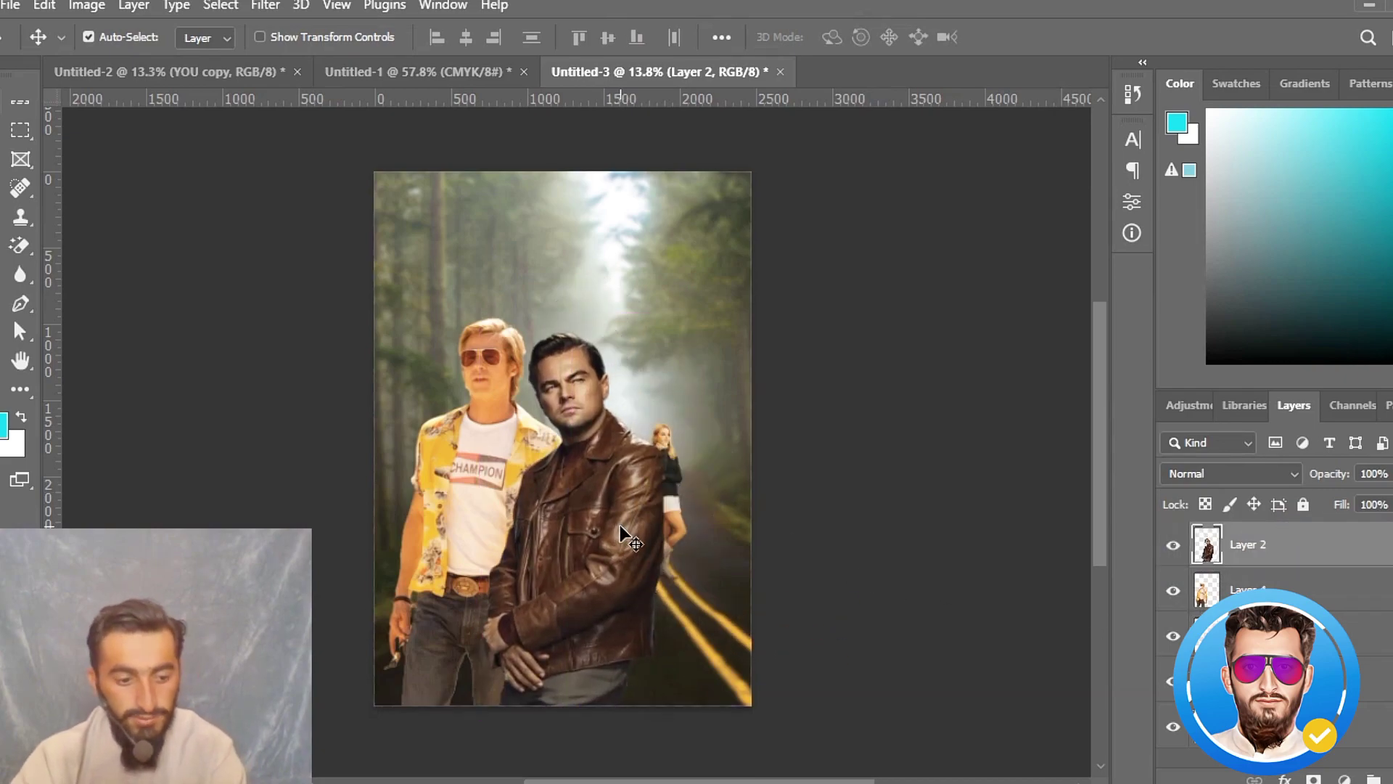
{"action": "left_click_drag", "start_coordinate": [628, 531], "coordinate": [630, 560]}
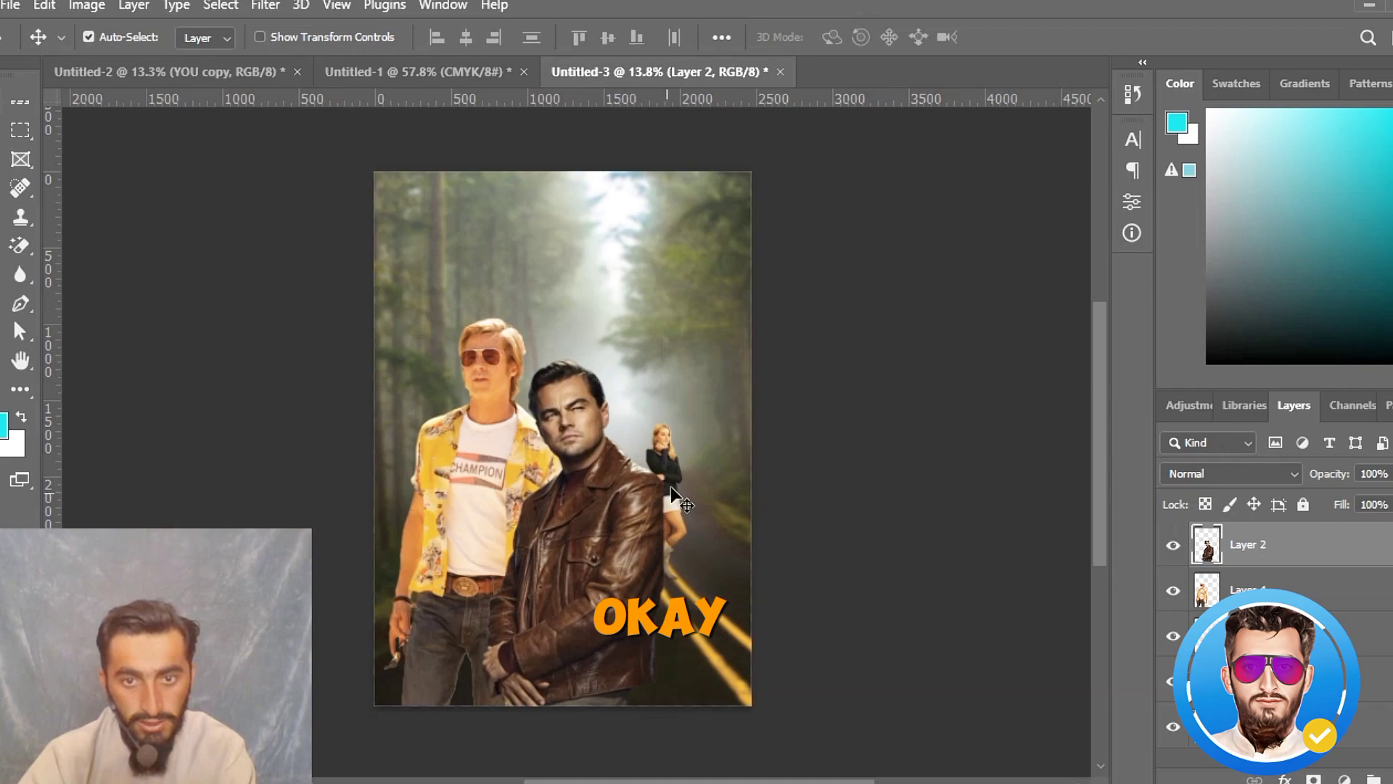
- Enlarge the woman proportionally to about 260% and place her on the right, behind the leather-jacket man's shoulder
{"action": "left_click", "coordinate": [858, 350]}
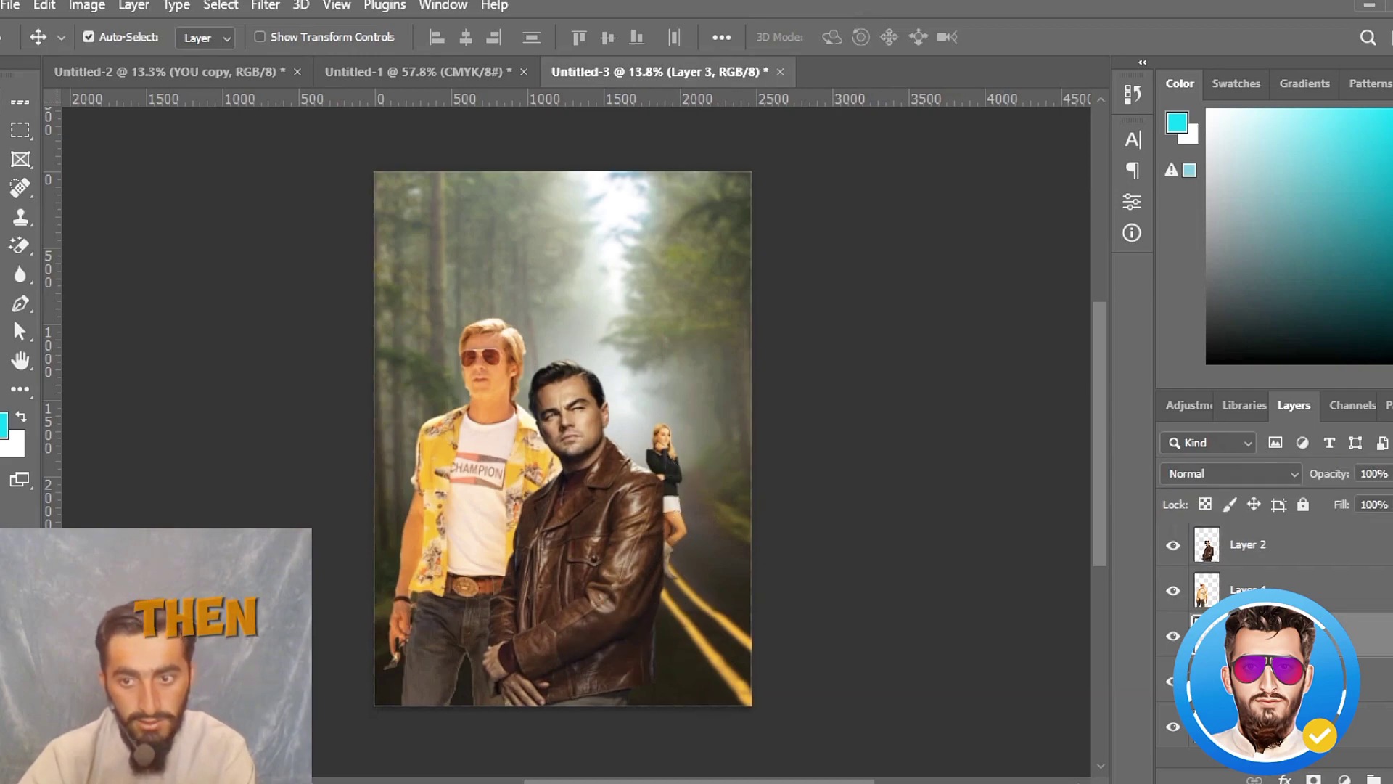
{"action": "key", "text": "ctrl+t"}
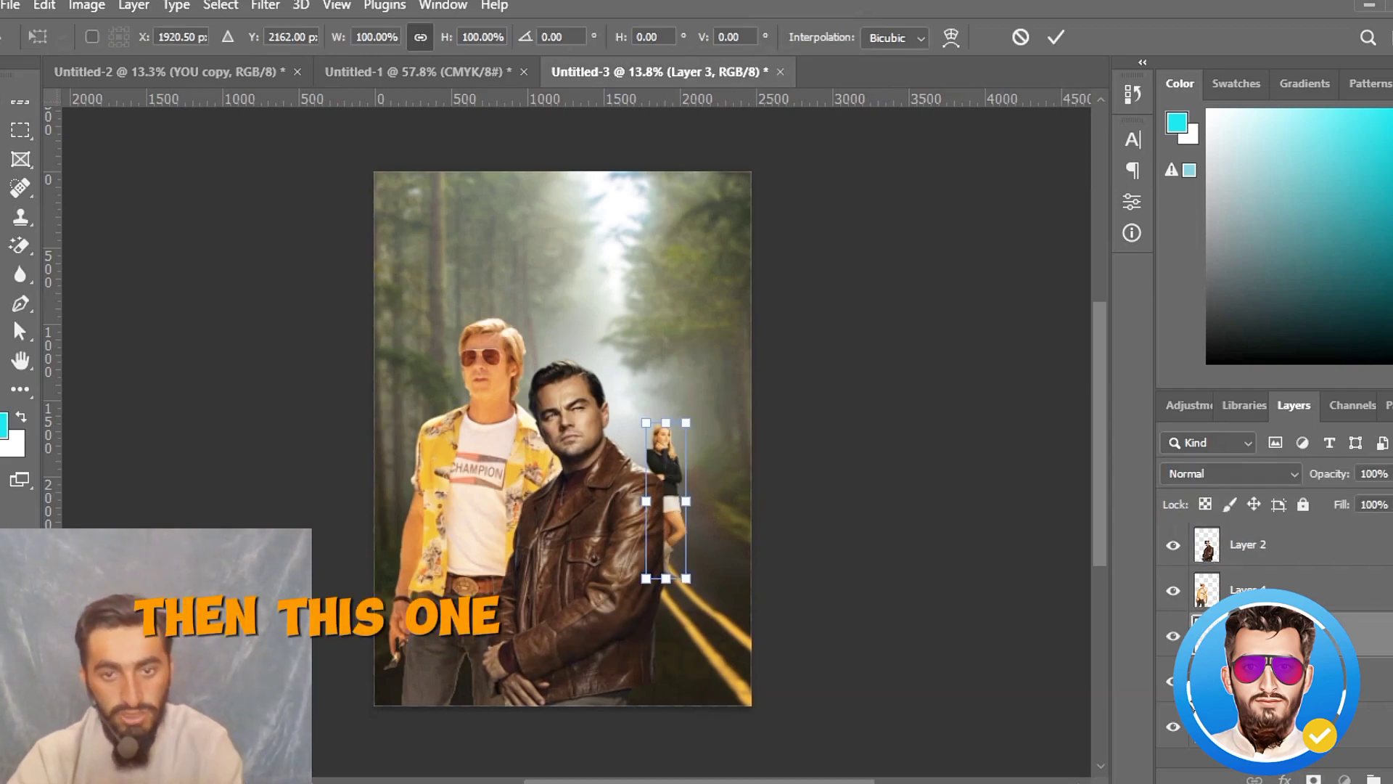
{"action": "left_click_drag", "start_coordinate": [445, 42], "coordinate": [591, 87]}
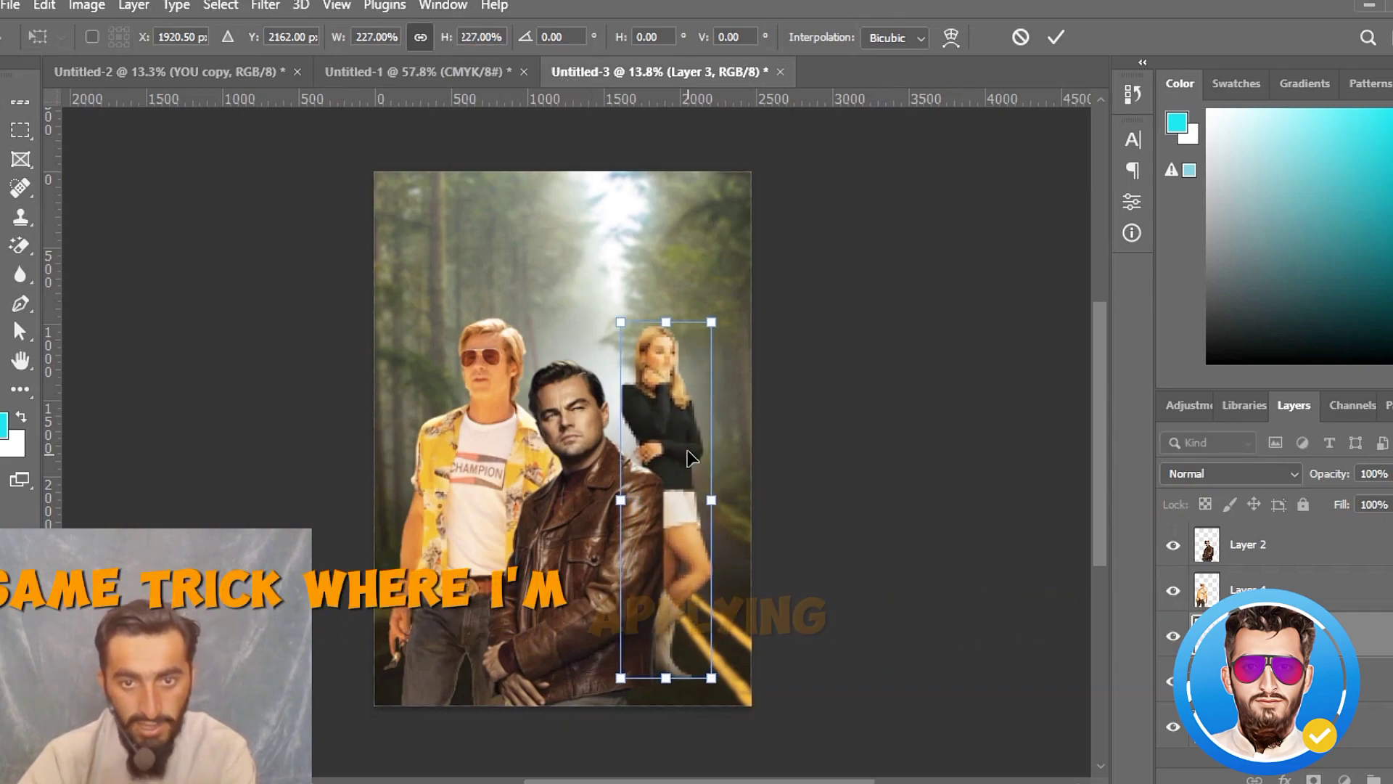
{"action": "left_click_drag", "start_coordinate": [641, 359], "coordinate": [639, 411]}
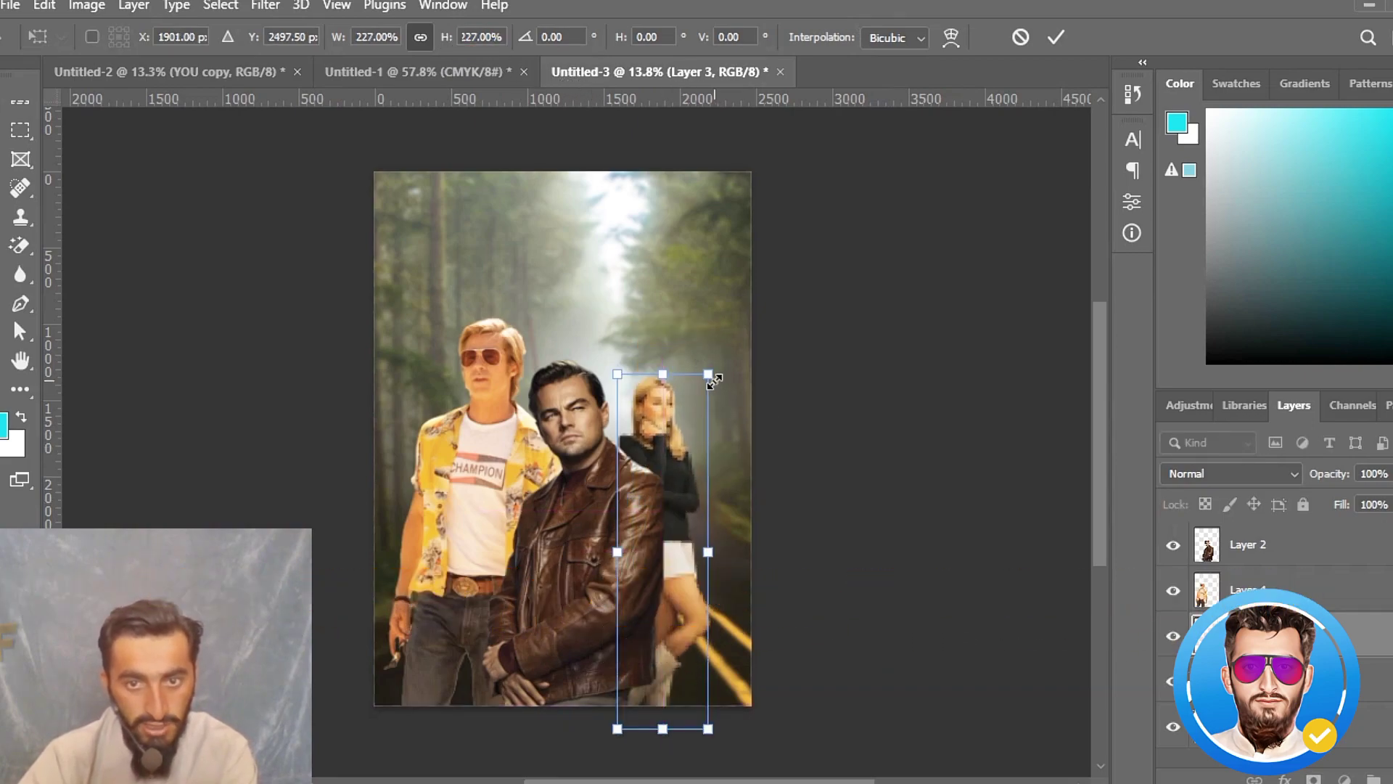
{"action": "left_click_drag", "start_coordinate": [708, 373], "coordinate": [756, 336]}
{"action": "mouse_move", "coordinate": [671, 427]}
{"action": "left_mouse_down"}
{"action": "mouse_move", "coordinate": [666, 441]}
{"action": "mouse_move", "coordinate": [659, 415]}
{"action": "left_mouse_up"}
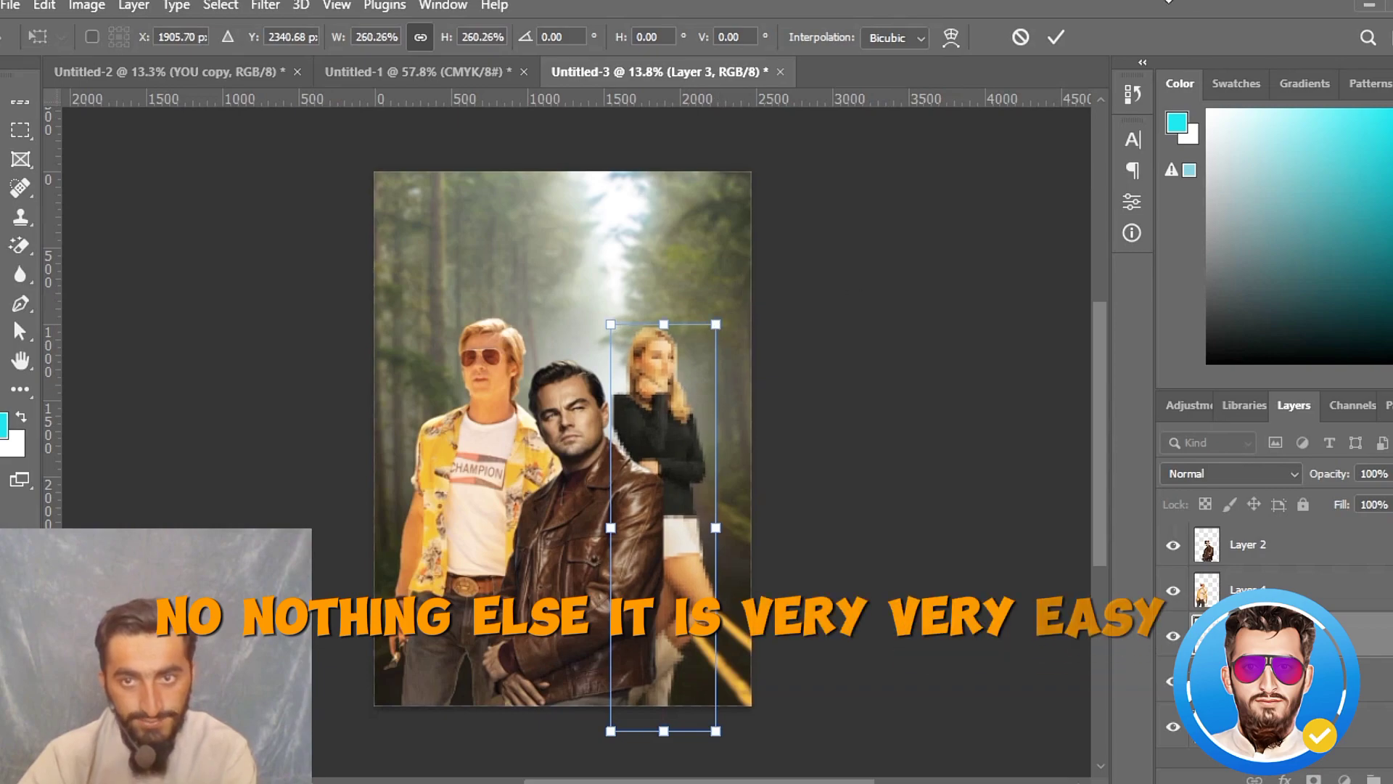
{"action": "key", "text": "Return"}
{"action": "left_click_drag", "start_coordinate": [650, 402], "coordinate": [647, 420]}
- Stretch only the woman's width to about 111.5% toward the right edge of the poster
{"action": "key", "text": "ctrl+t"}
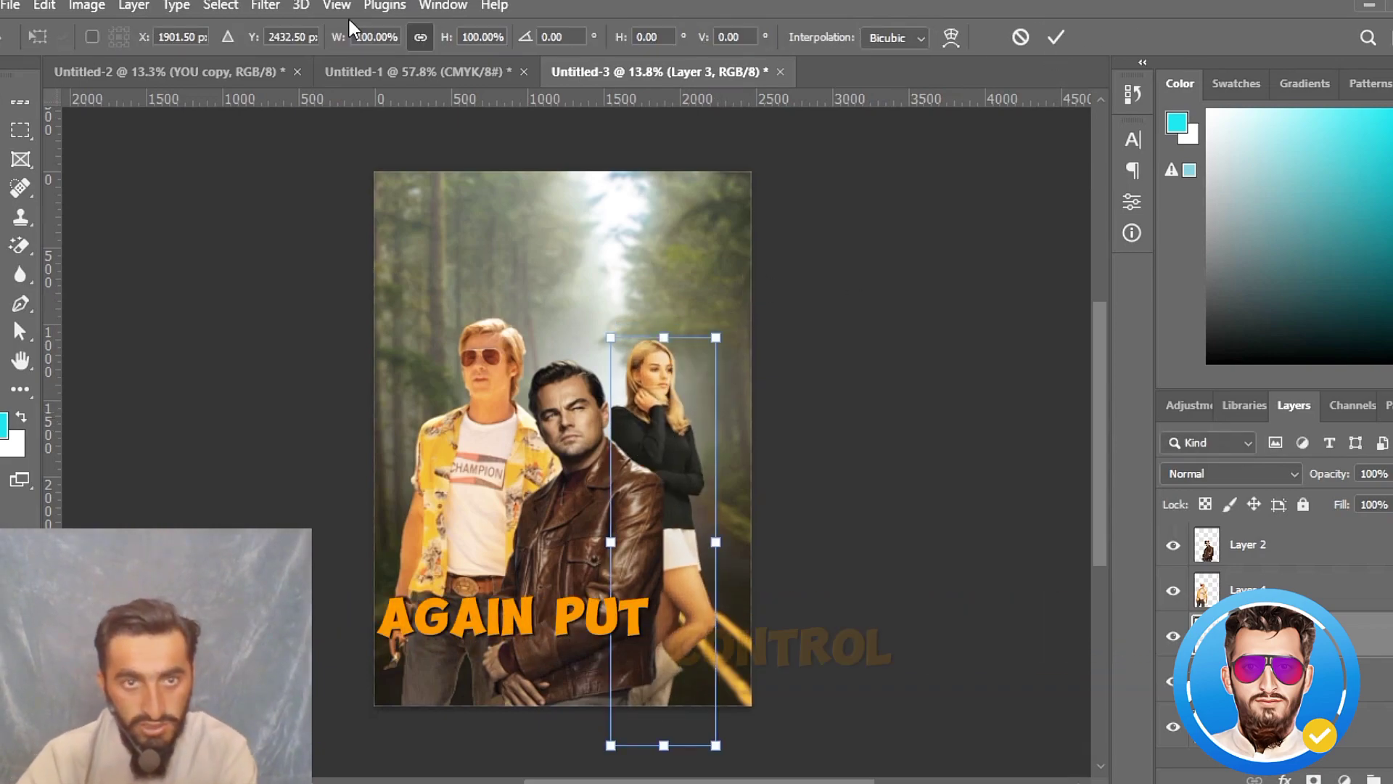
{"action": "left_click_drag", "start_coordinate": [716, 549], "coordinate": [729, 549]}
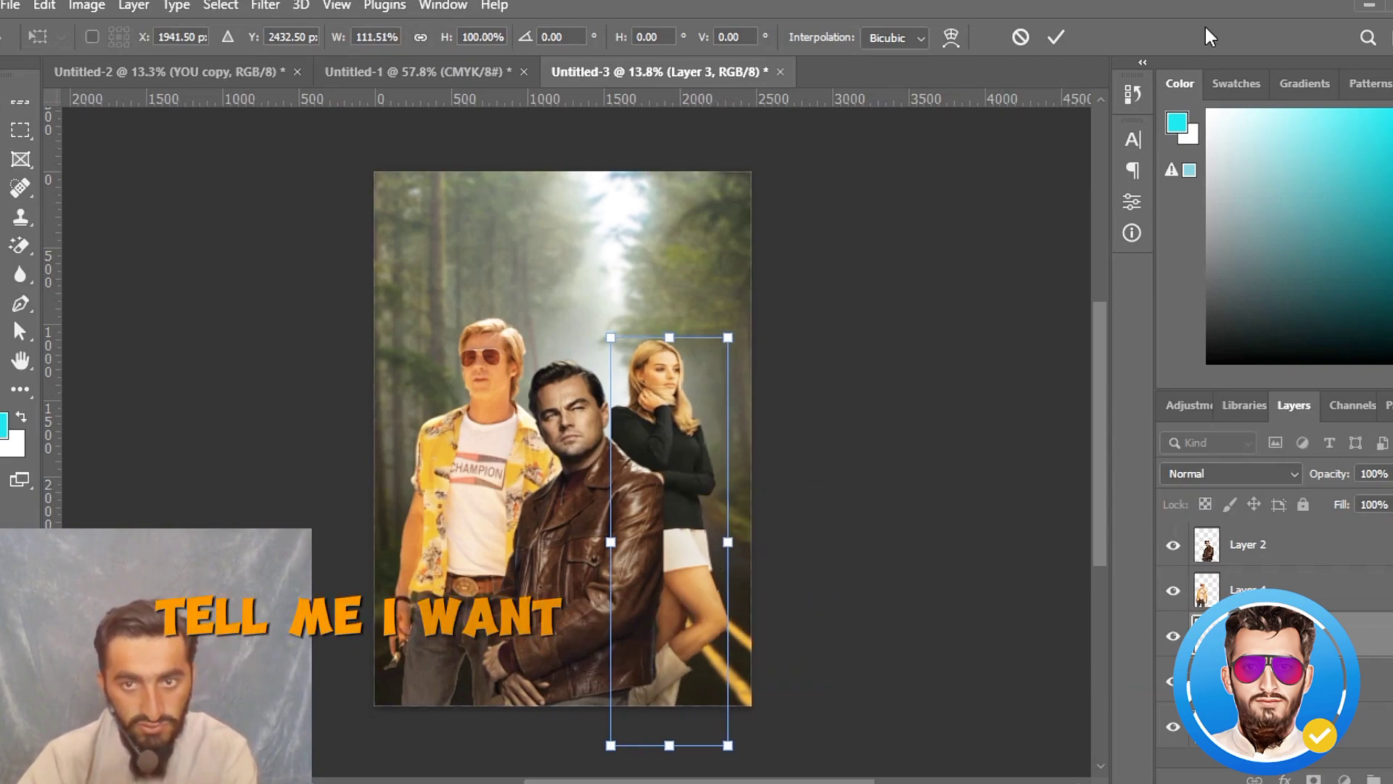
{"action": "left_click", "coordinate": [1055, 37]}
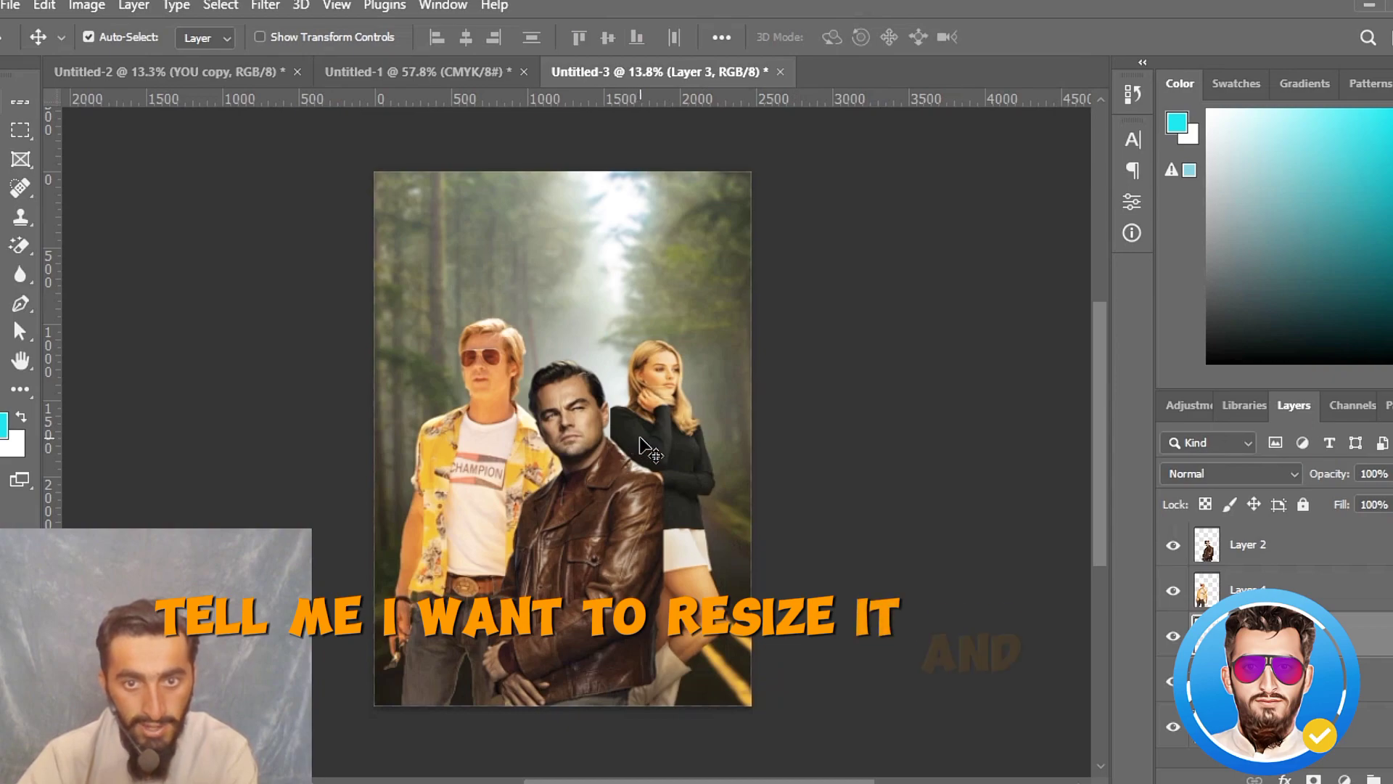
- Scale the woman's cutout proportionally to 110%
{"action": "key", "text": "ctrl+t"}
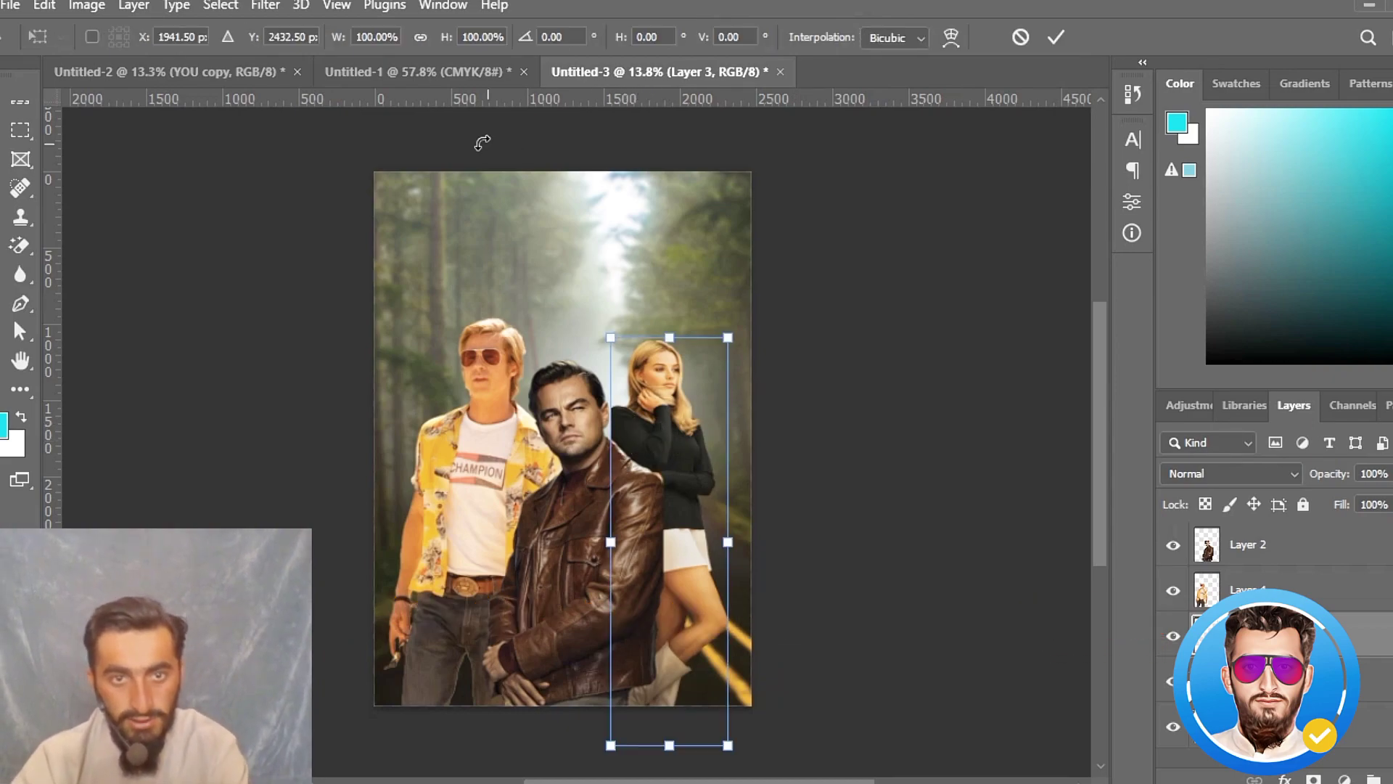
{"action": "left_click_drag", "start_coordinate": [444, 45], "coordinate": [457, 46]}
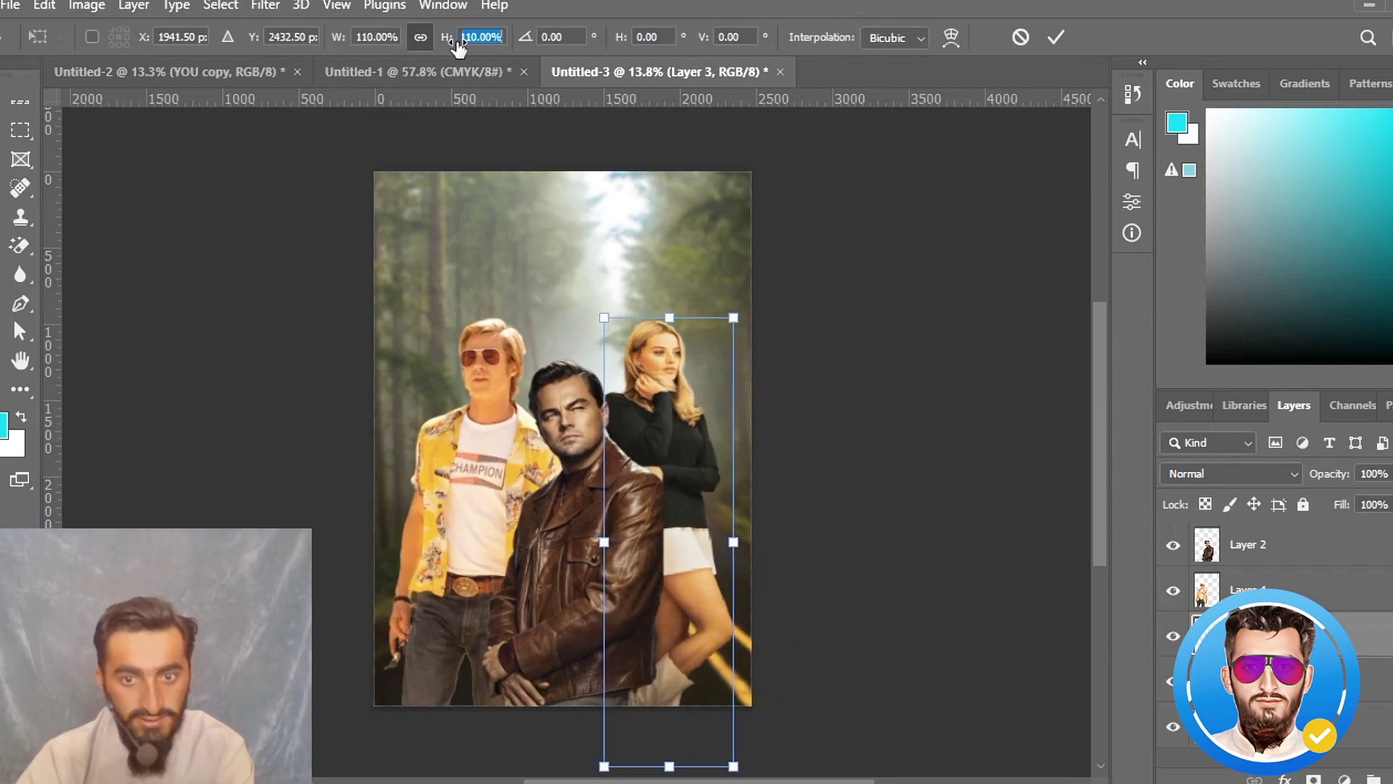
{"action": "left_click", "coordinate": [1055, 37]}
- Select all three people layers, scale them together to 110%, and move the group up on the poster
{"action": "key", "text": "ctrl+alt+a"}
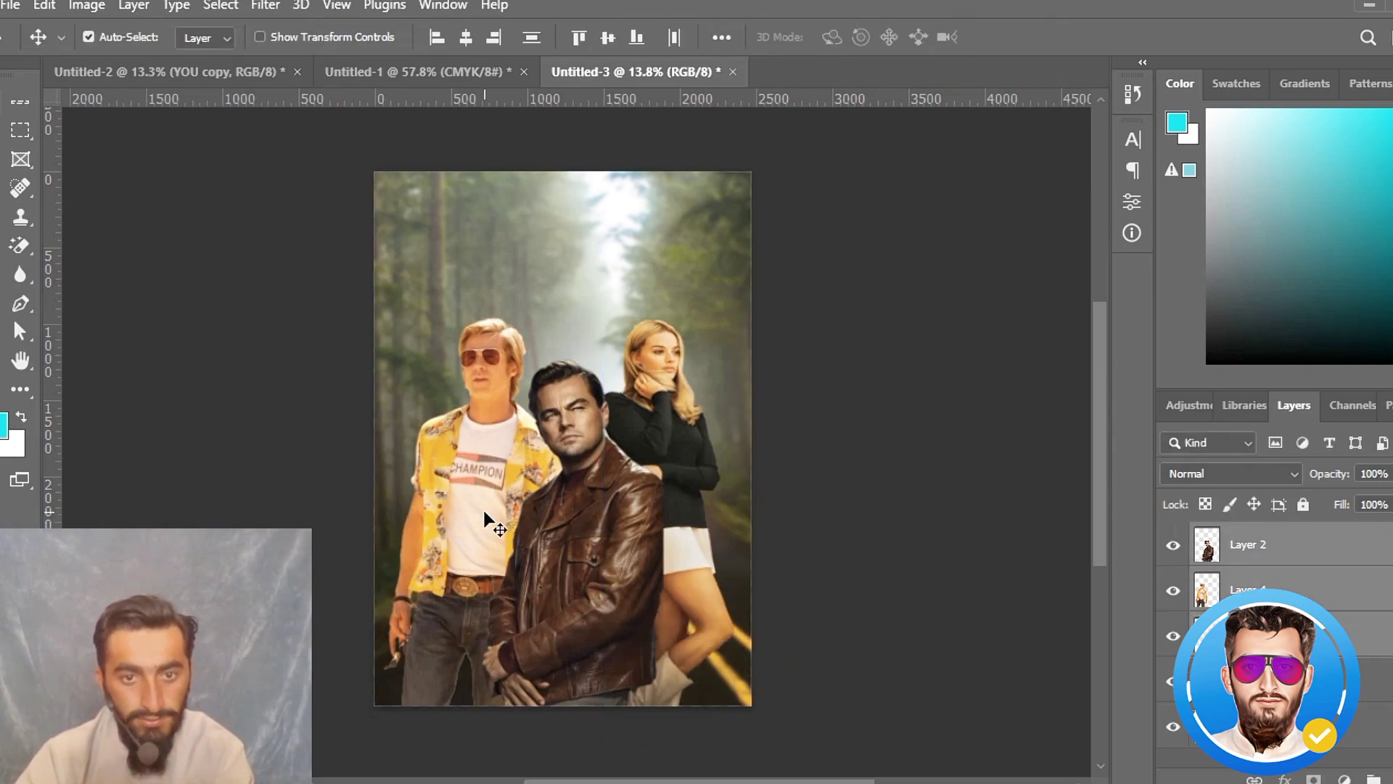
{"action": "key", "text": "ctrl+t"}
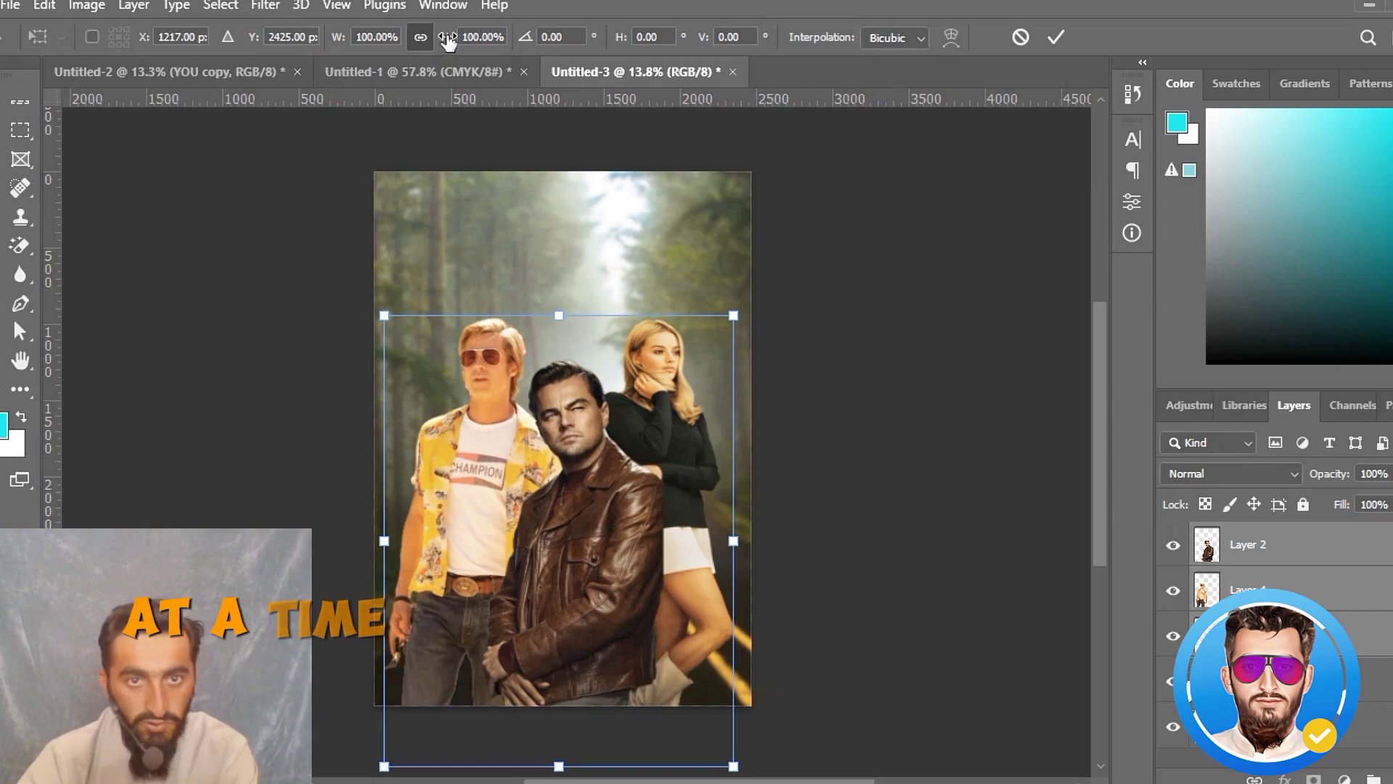
{"action": "left_click_drag", "start_coordinate": [448, 42], "coordinate": [461, 43]}
{"action": "mouse_move", "coordinate": [556, 485]}
{"action": "left_mouse_down"}
{"action": "mouse_move", "coordinate": [558, 444]}
{"action": "mouse_move", "coordinate": [559, 458]}
{"action": "left_mouse_up"}
{"action": "left_click", "coordinate": [1056, 38]}
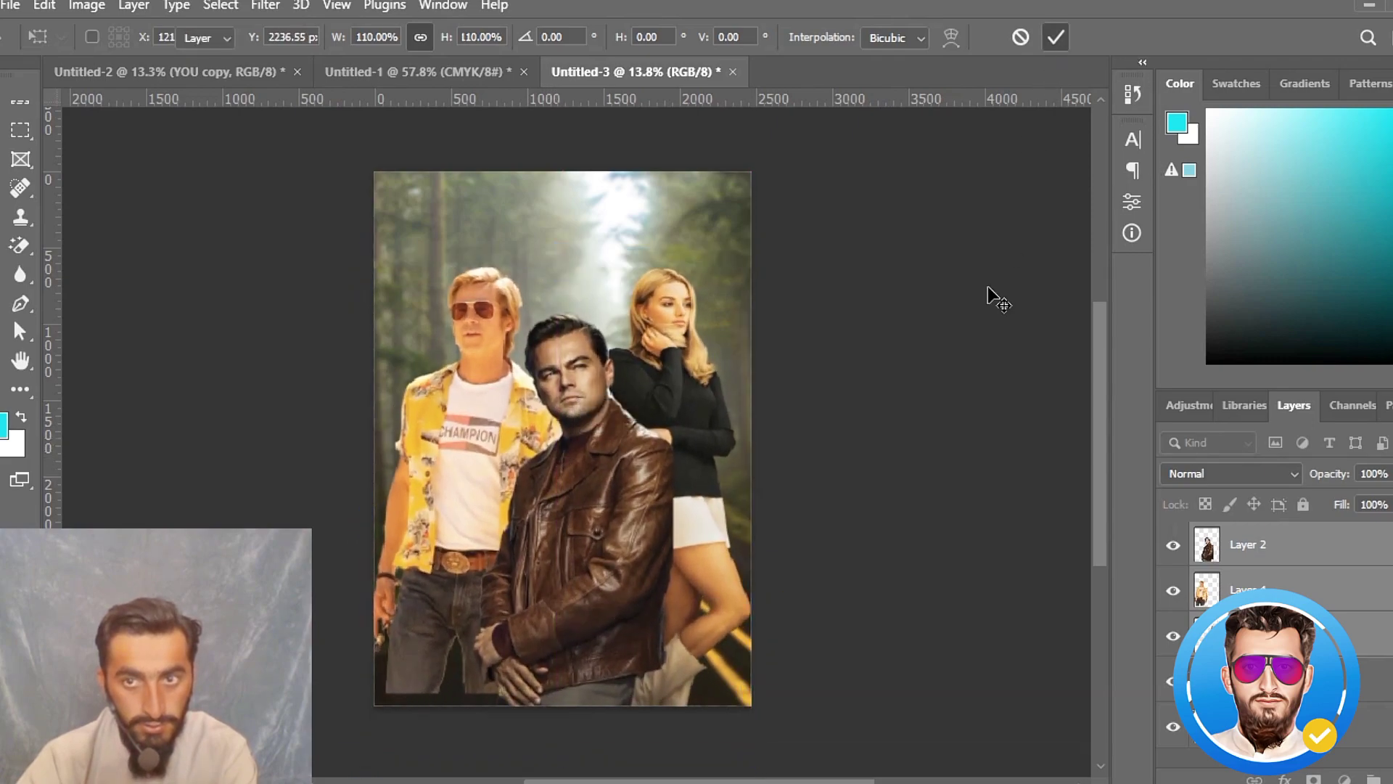
- Move the man in the yellow shirt down slightly so his cut-off legs meet the poster's bottom edge
{"action": "left_click", "coordinate": [989, 290]}
{"action": "left_click_drag", "start_coordinate": [450, 534], "coordinate": [451, 547]}
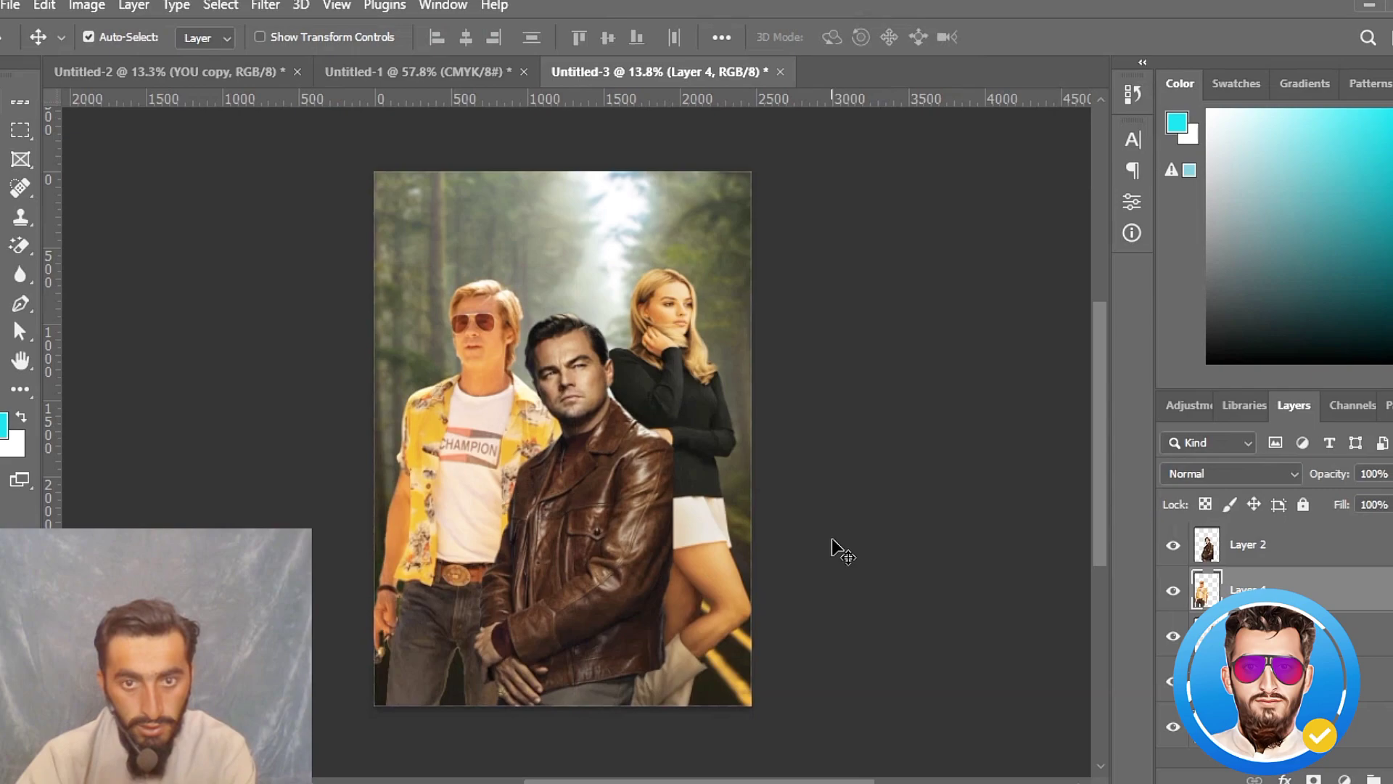
{"action": "left_click", "coordinate": [958, 585]}
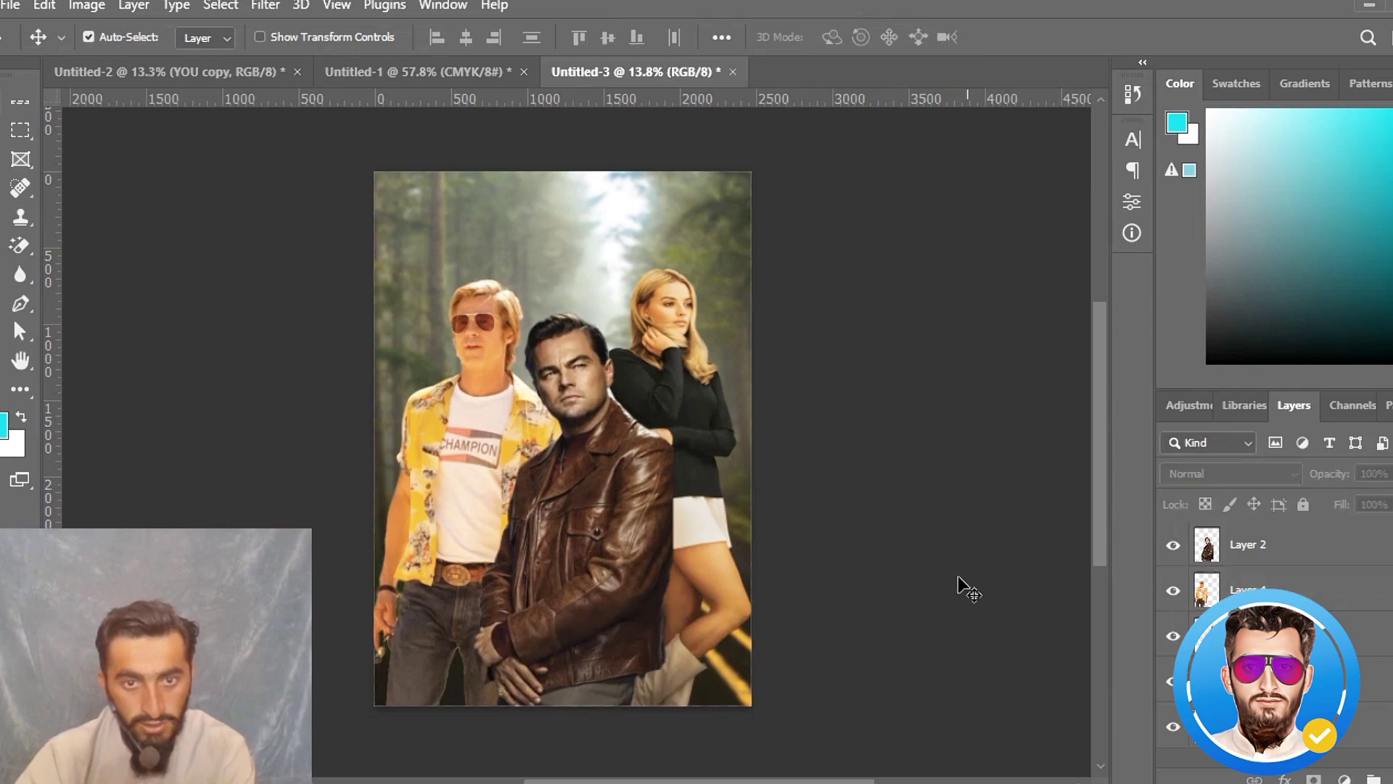
- Copy the cast names, the yellow and white film title, and the director credit from Untitled-1 into the Untitled-3 poster
{"action": "left_click", "coordinate": [429, 72]}
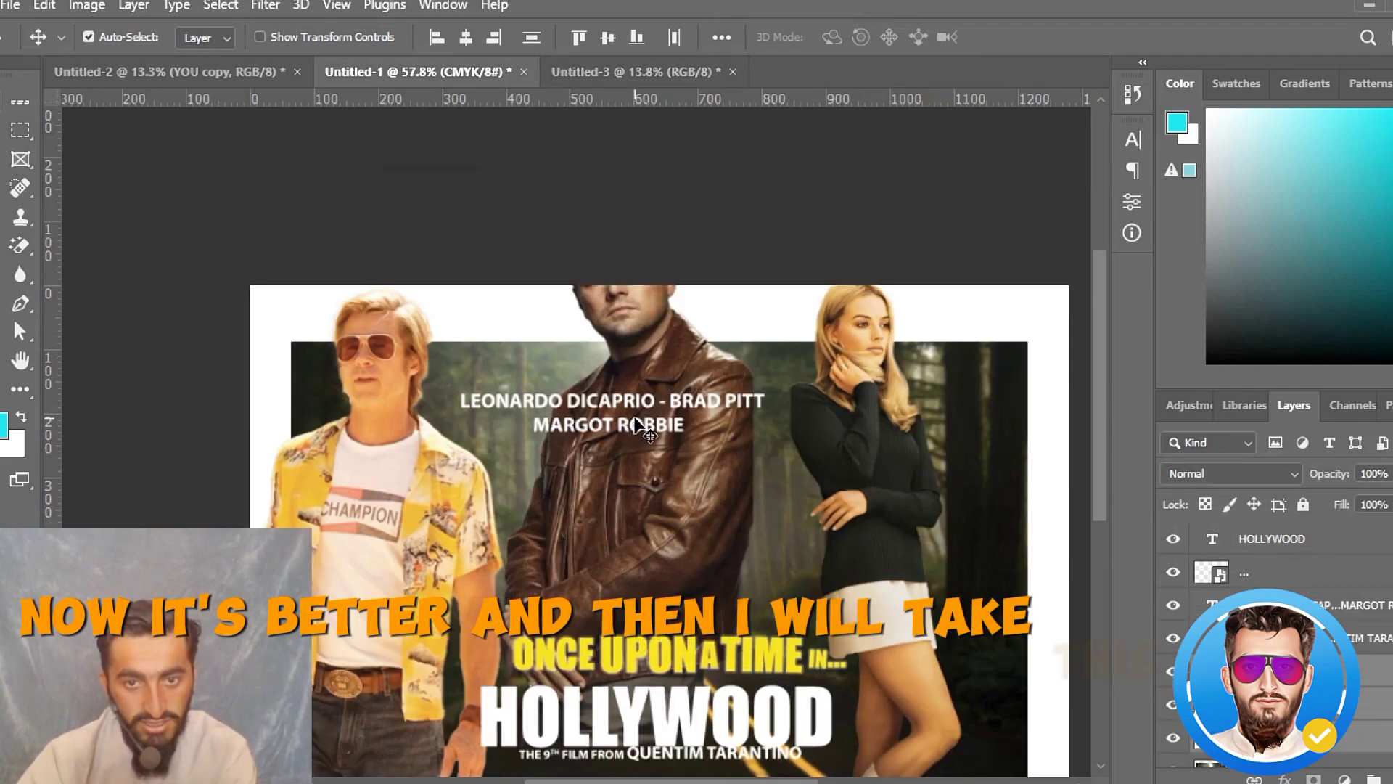
{"action": "left_click", "coordinate": [628, 444]}
{"action": "scroll", "coordinate": [643, 629], "scroll_direction": "down", "scroll_amount": 1}
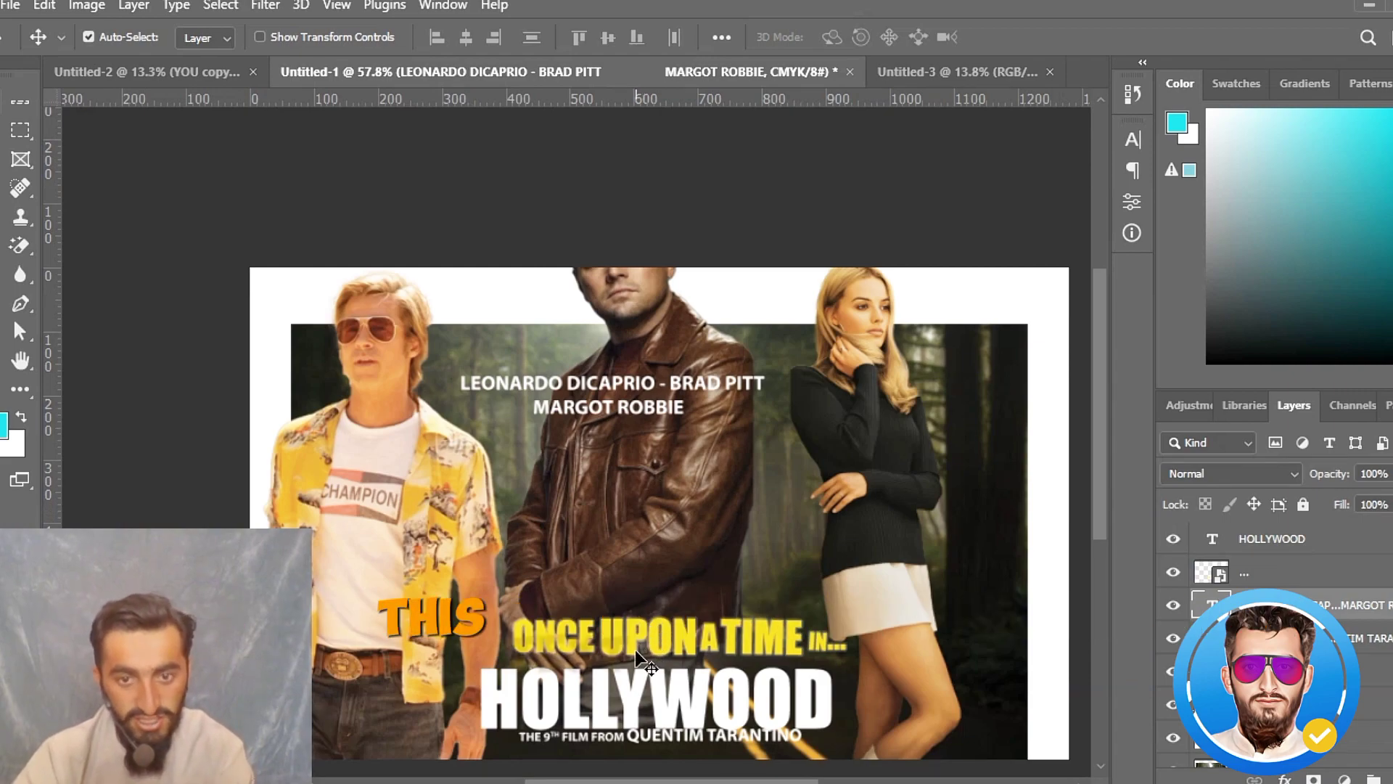
{"action": "left_click", "coordinate": [609, 639], "text": "shift"}
{"action": "left_click", "coordinate": [605, 687], "text": "shift"}
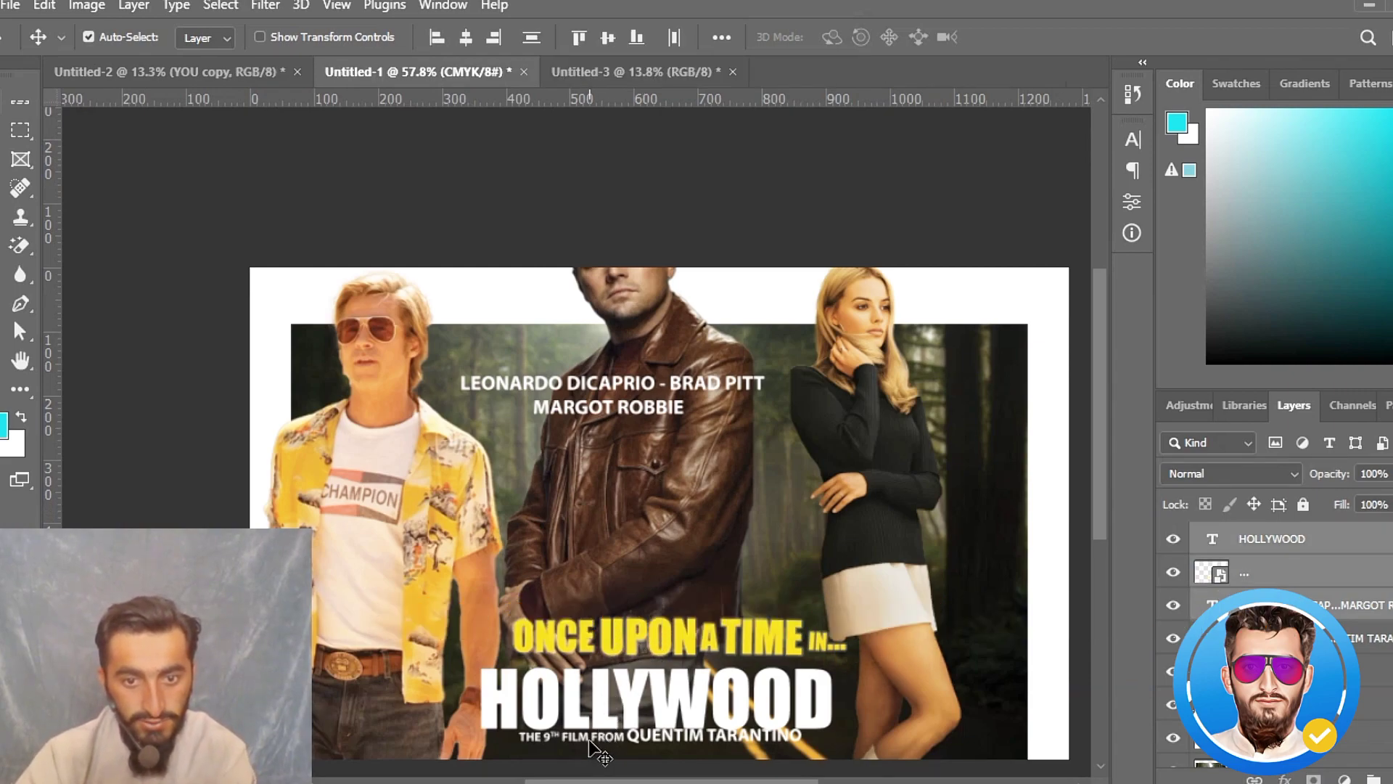
{"action": "left_click_drag", "start_coordinate": [595, 739], "coordinate": [523, 493]}
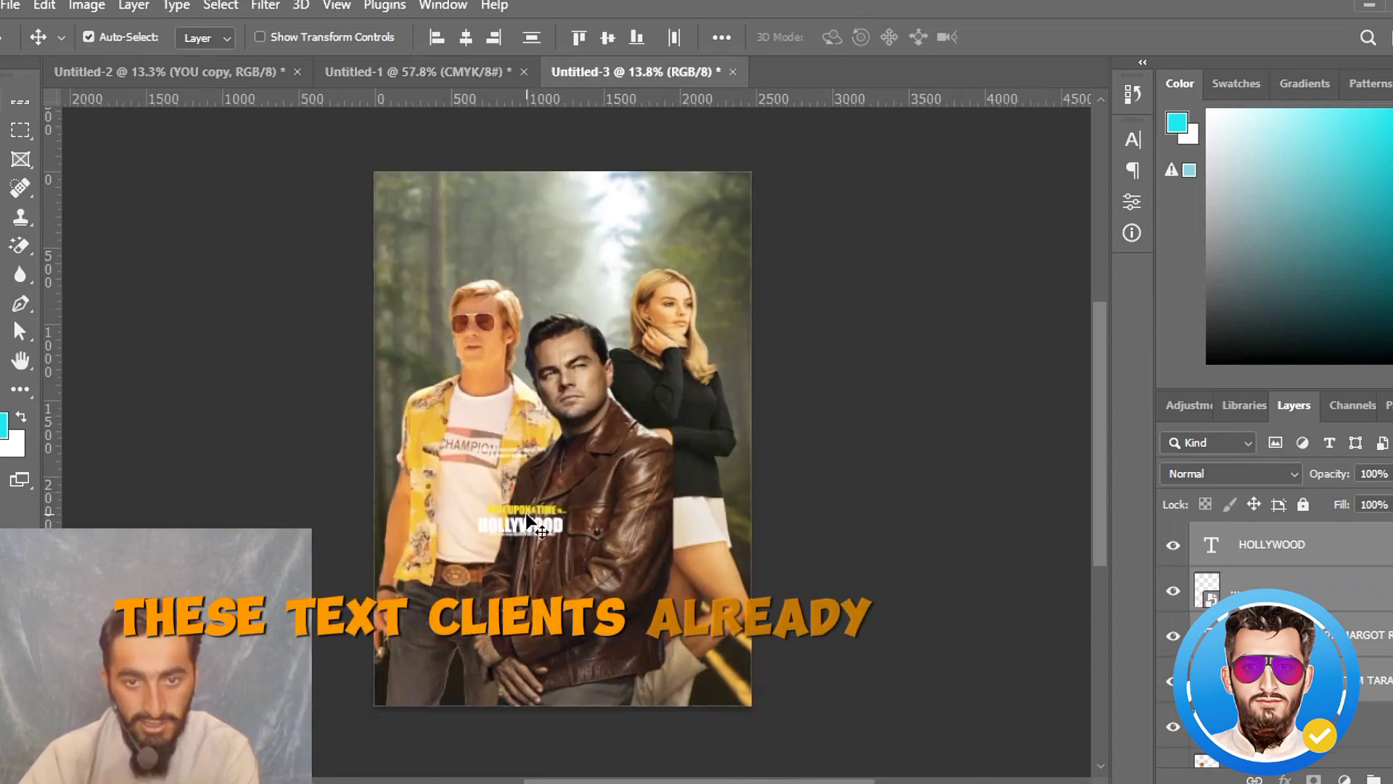
{"action": "left_click", "coordinate": [885, 473]}
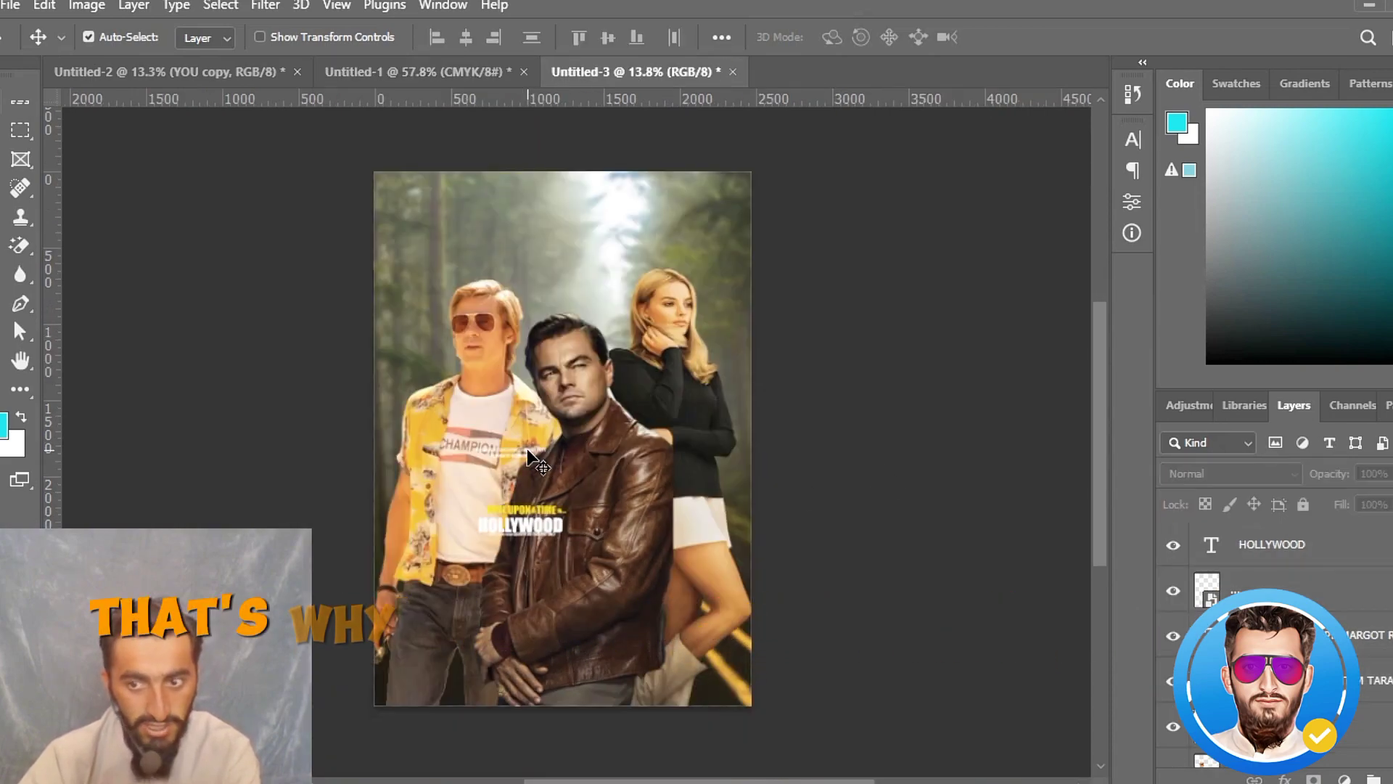
- Move the cast names to the top of the poster, scale them proportionally to 300%, and centre them horizontally
{"action": "left_click_drag", "start_coordinate": [527, 450], "coordinate": [581, 192]}
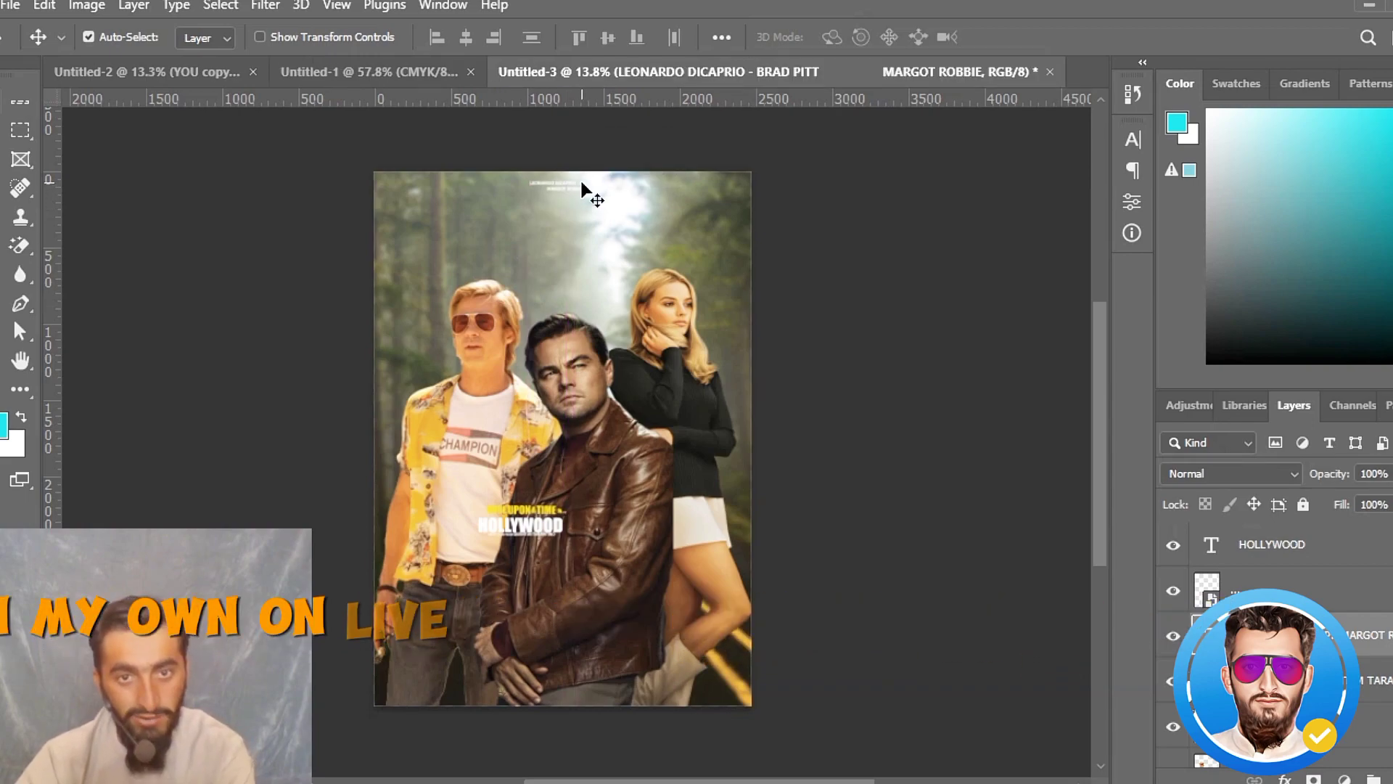
{"action": "key", "text": "ctrl+t"}
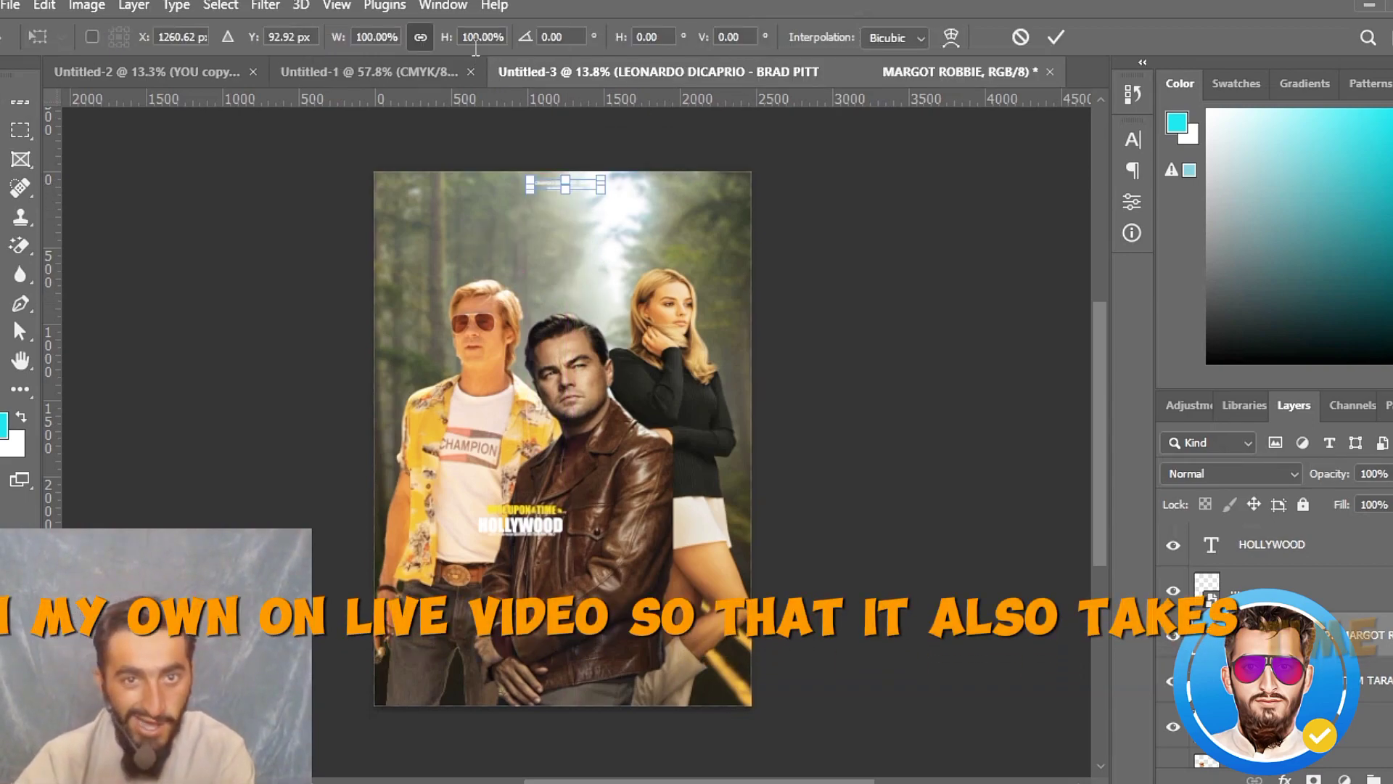
{"action": "left_click_drag", "start_coordinate": [449, 42], "coordinate": [687, 116]}
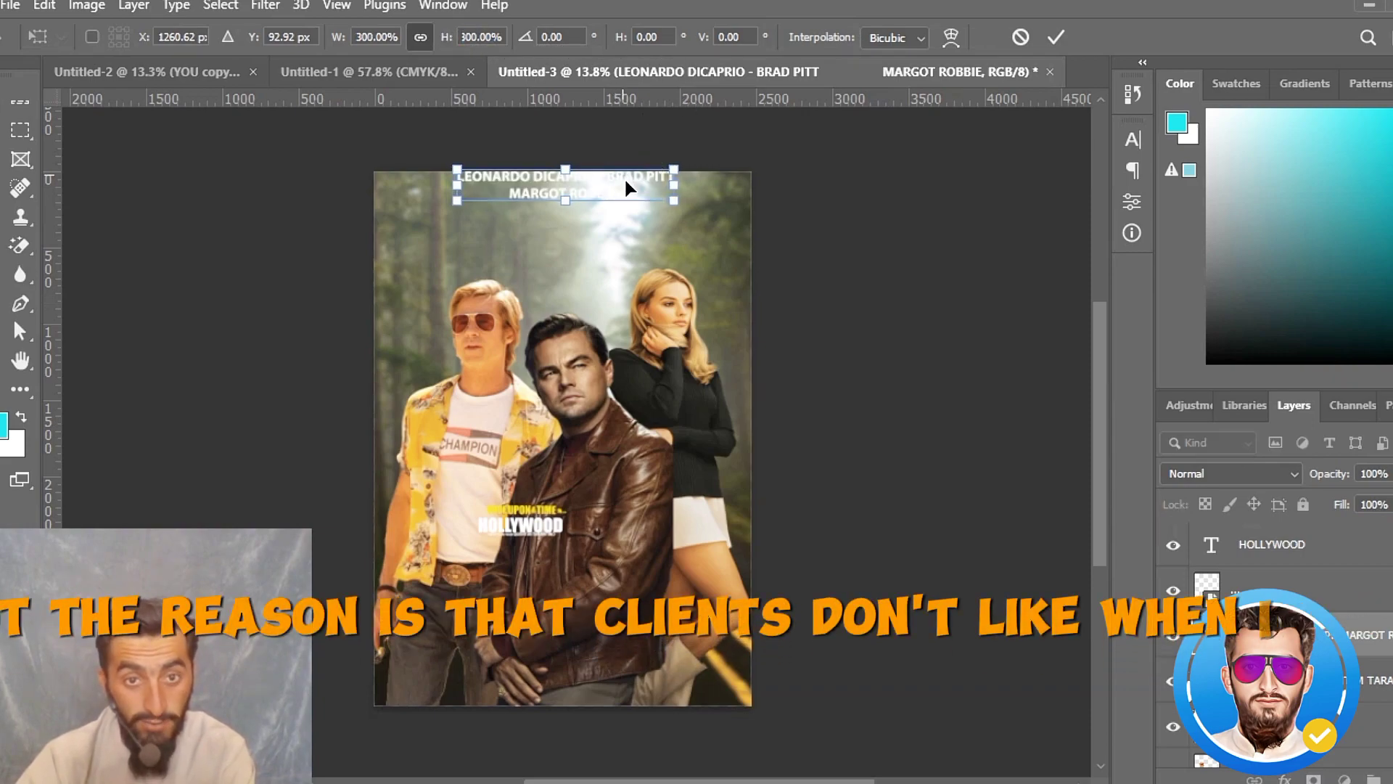
{"action": "left_click_drag", "start_coordinate": [622, 179], "coordinate": [613, 197]}
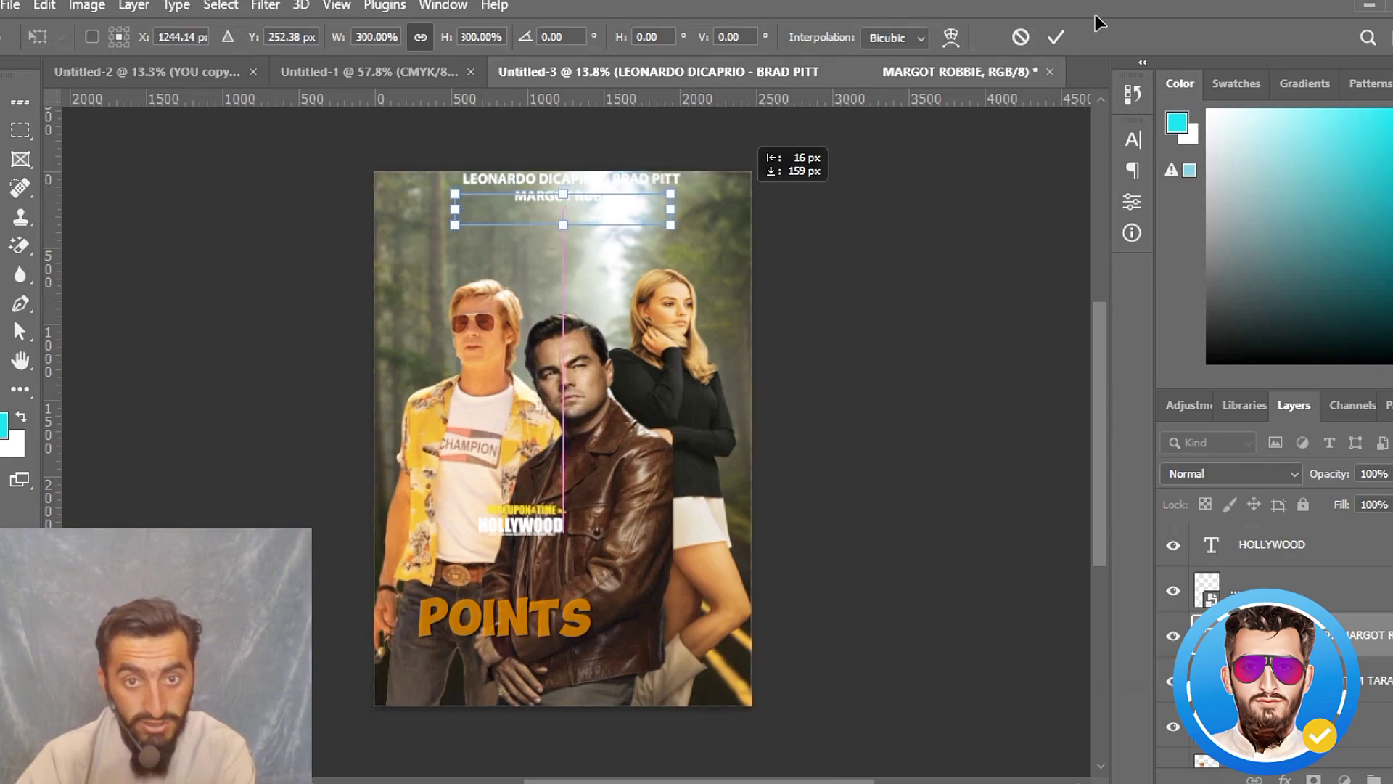
{"action": "left_click", "coordinate": [1055, 36]}
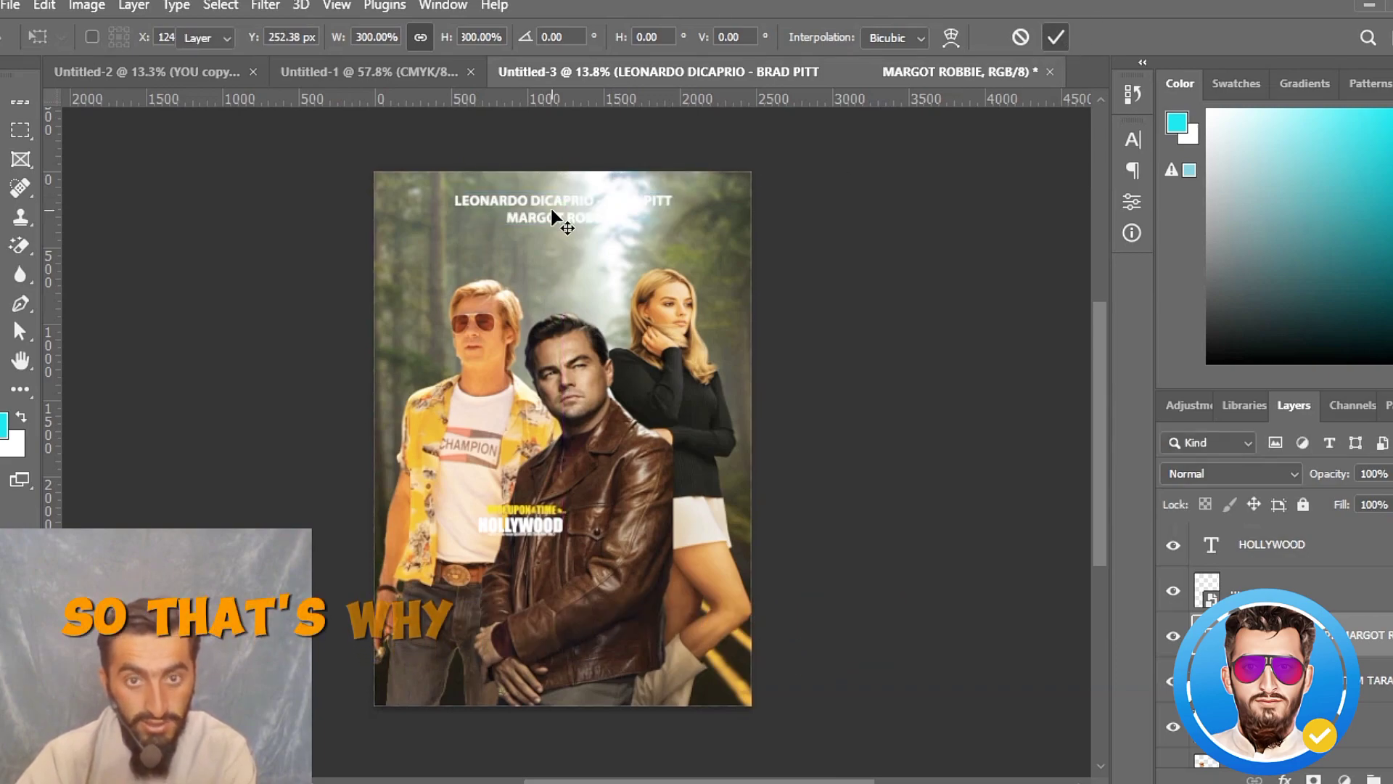
- Nudge the cast names up slightly and scale them proportionally to 142%
{"action": "left_click_drag", "start_coordinate": [569, 209], "coordinate": [563, 193]}
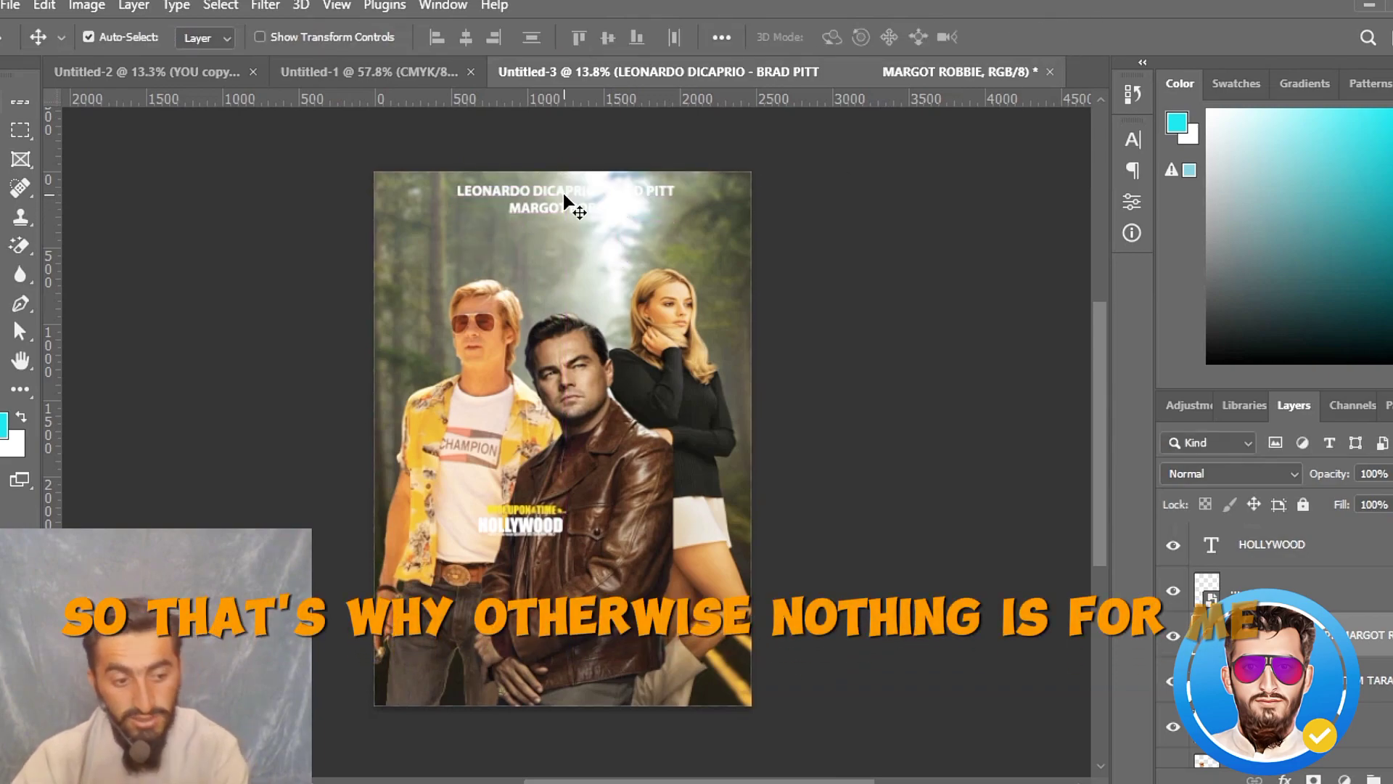
{"action": "key", "text": "ctrl+t"}
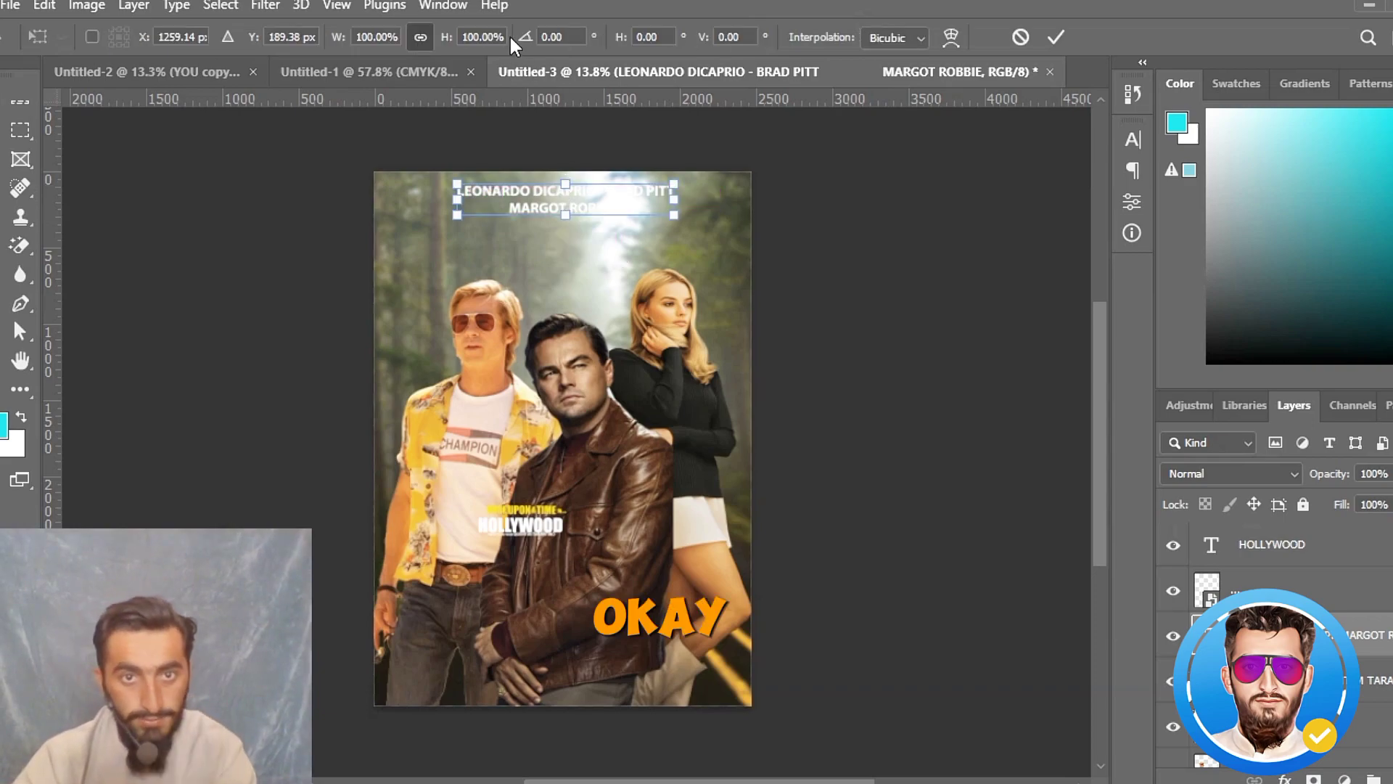
{"action": "left_click_drag", "start_coordinate": [484, 52], "coordinate": [500, 58]}
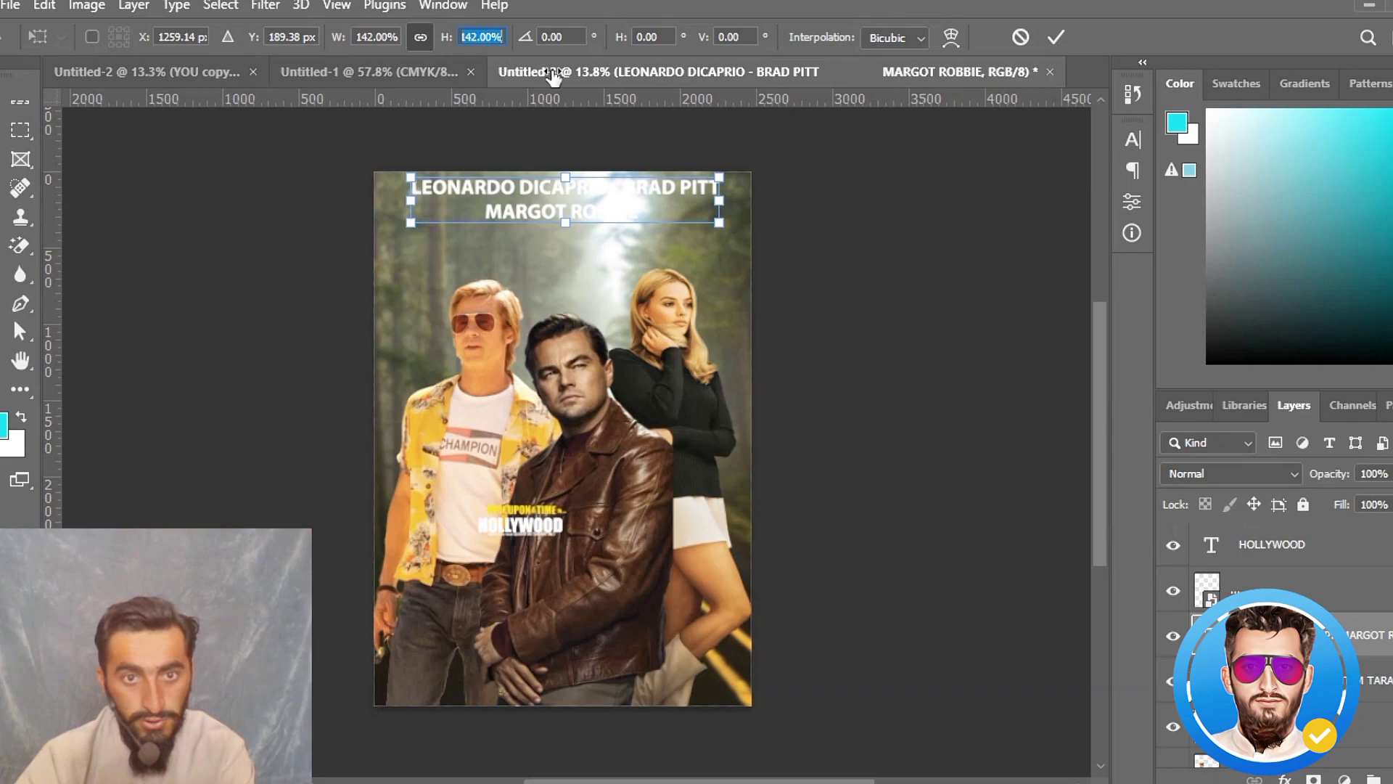
{"action": "left_click", "coordinate": [1054, 36]}
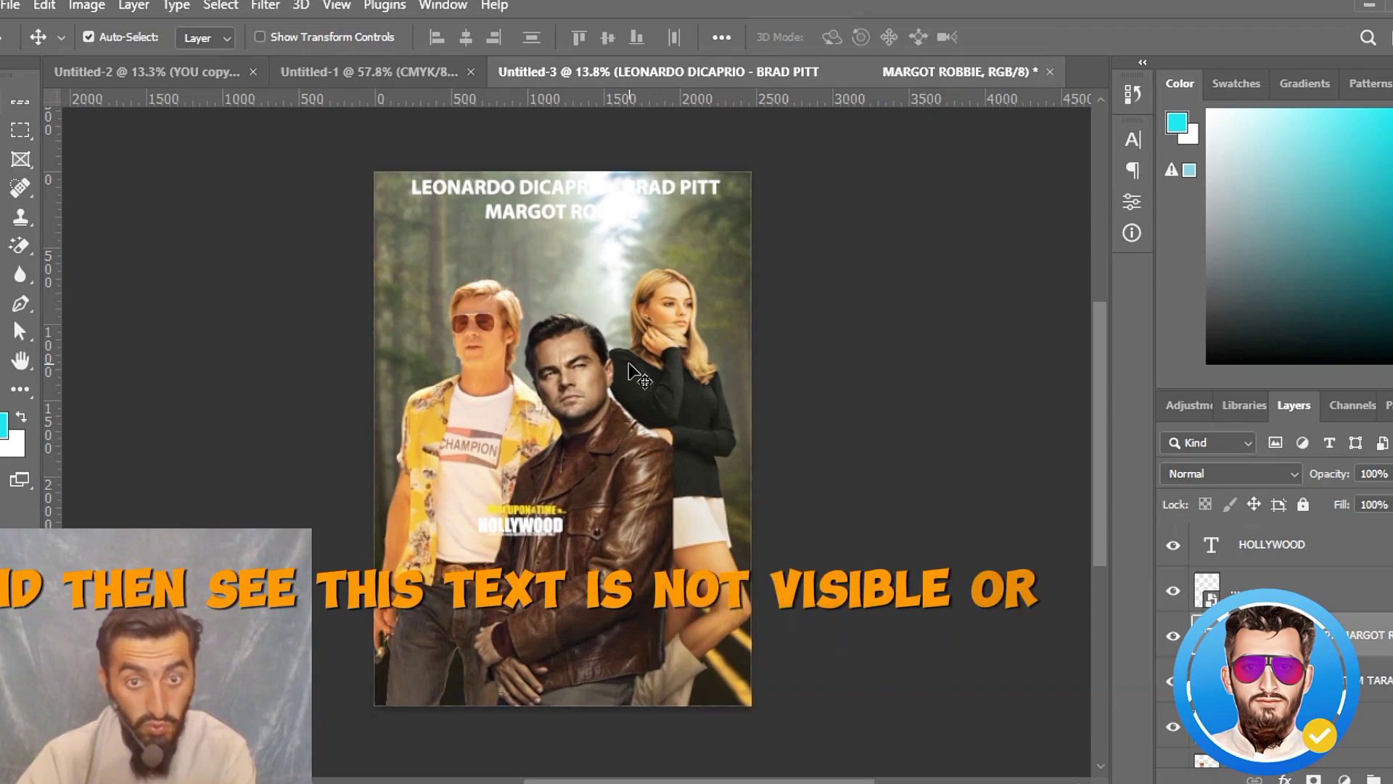
- Apply a Gaussian Blur with a 4.6-pixel radius to the forest background layer
{"action": "left_click", "coordinate": [702, 245]}
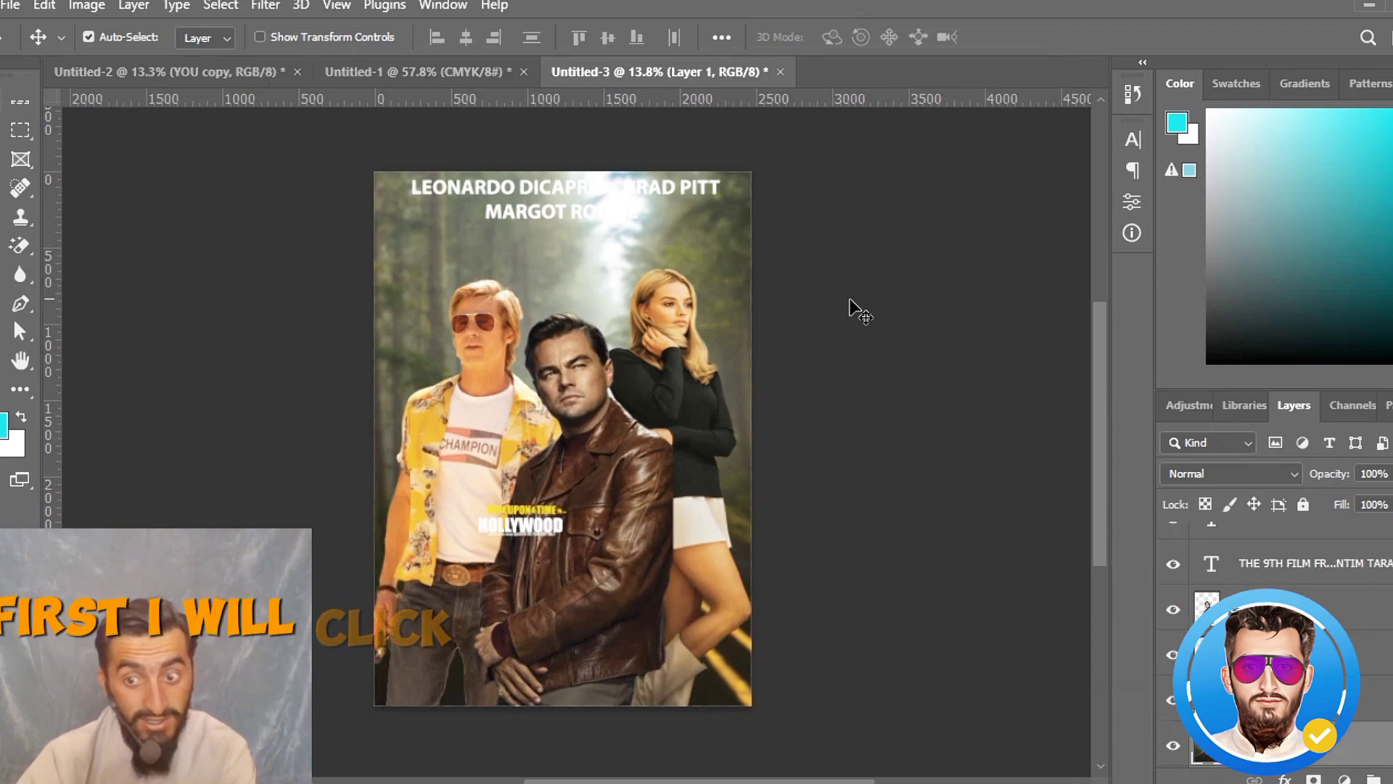
{"action": "left_click", "coordinate": [265, 5]}
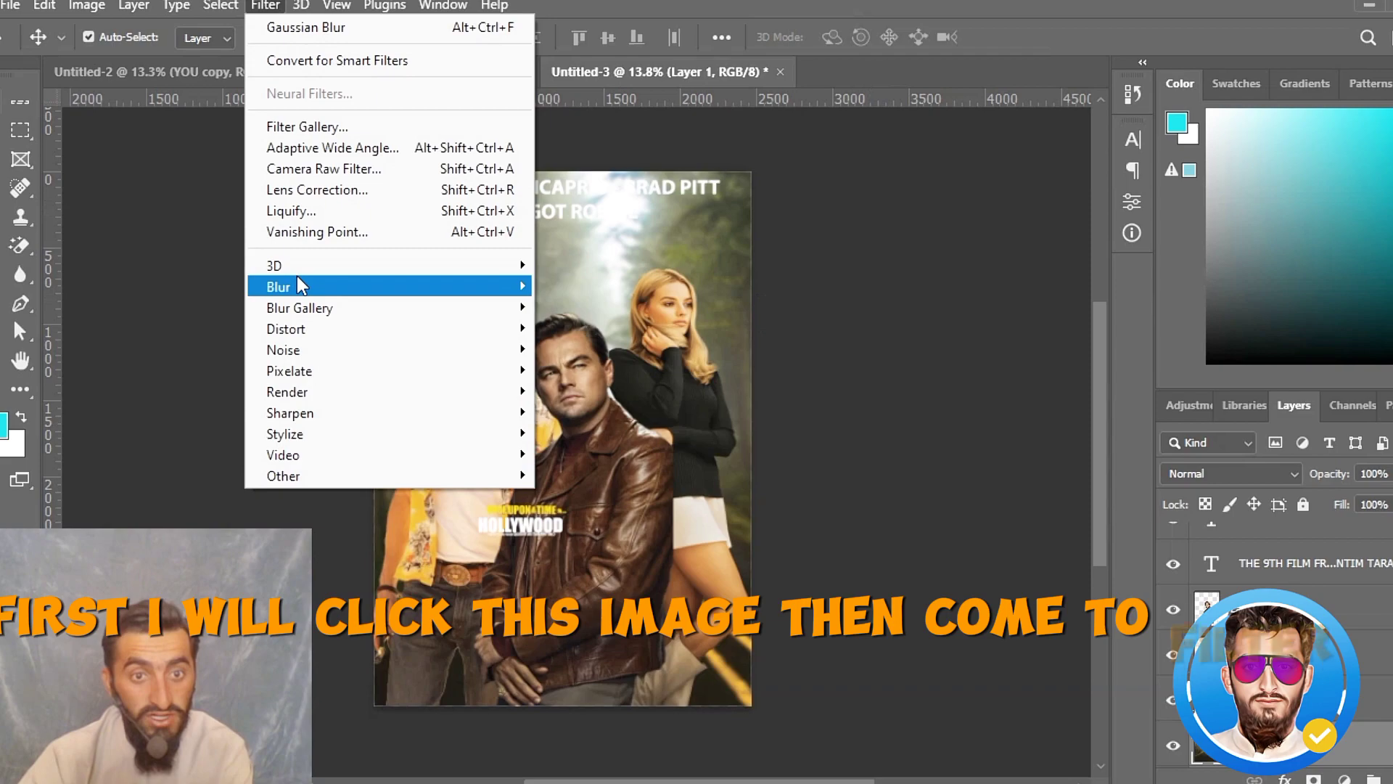
{"action": "mouse_move", "coordinate": [332, 287]}
{"action": "left_click", "coordinate": [604, 370]}
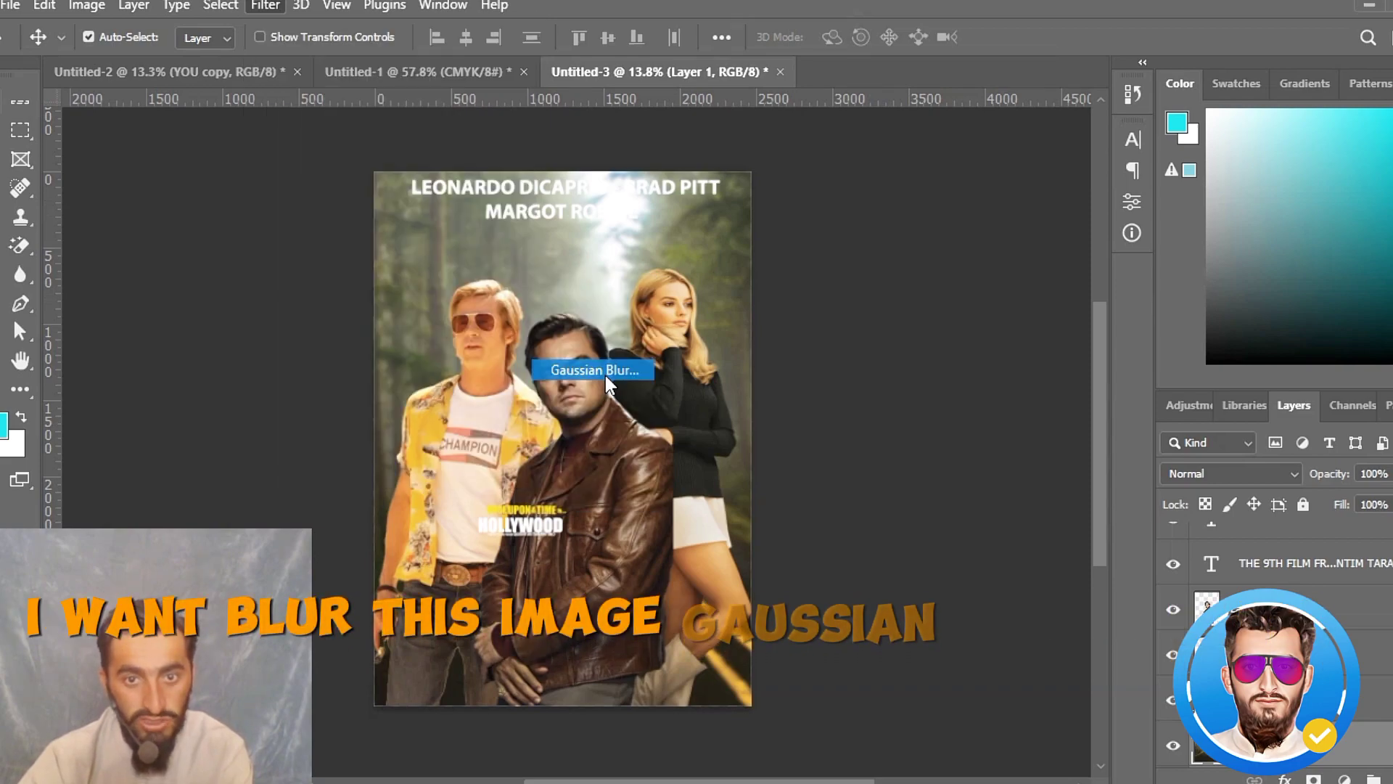
{"action": "left_click_drag", "start_coordinate": [1158, 431], "coordinate": [1127, 422]}
{"action": "left_click", "coordinate": [1161, 360]}
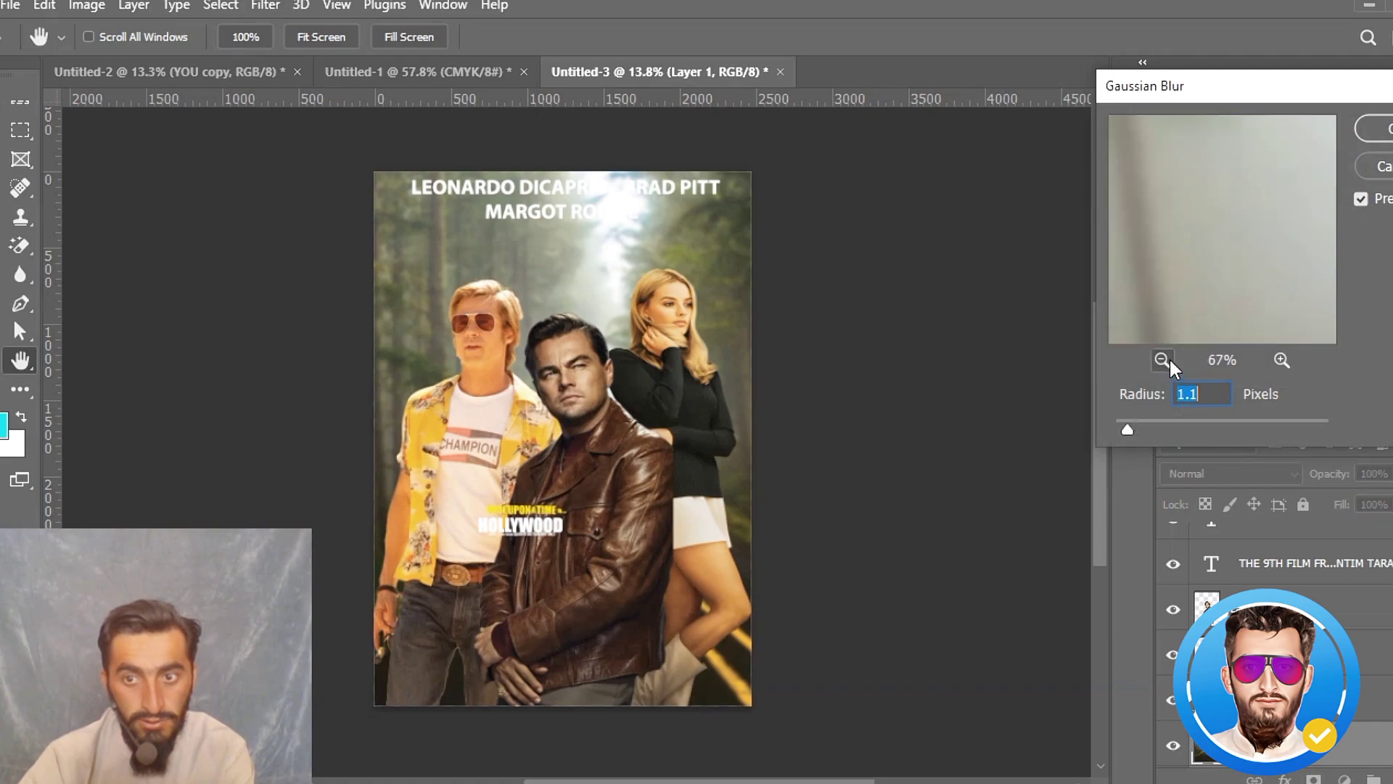
{"action": "left_click", "coordinate": [1162, 360]}
{"action": "left_click", "coordinate": [1161, 360]}
{"action": "left_click", "coordinate": [1161, 360]}
{"action": "left_click", "coordinate": [1161, 359]}
{"action": "left_click", "coordinate": [1161, 360]}
{"action": "left_click", "coordinate": [1162, 360]}
{"action": "left_click", "coordinate": [1167, 360]}
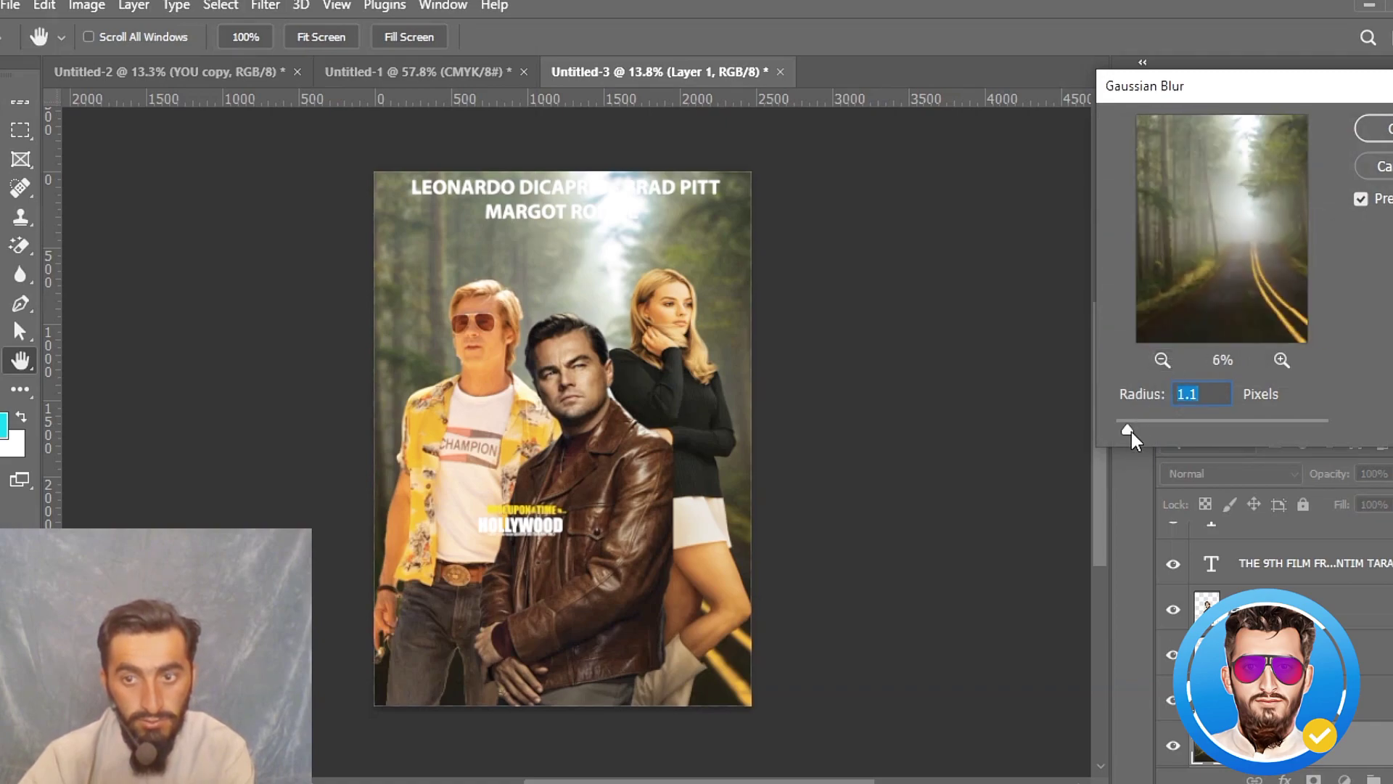
{"action": "left_click_drag", "start_coordinate": [1130, 433], "coordinate": [1146, 427]}
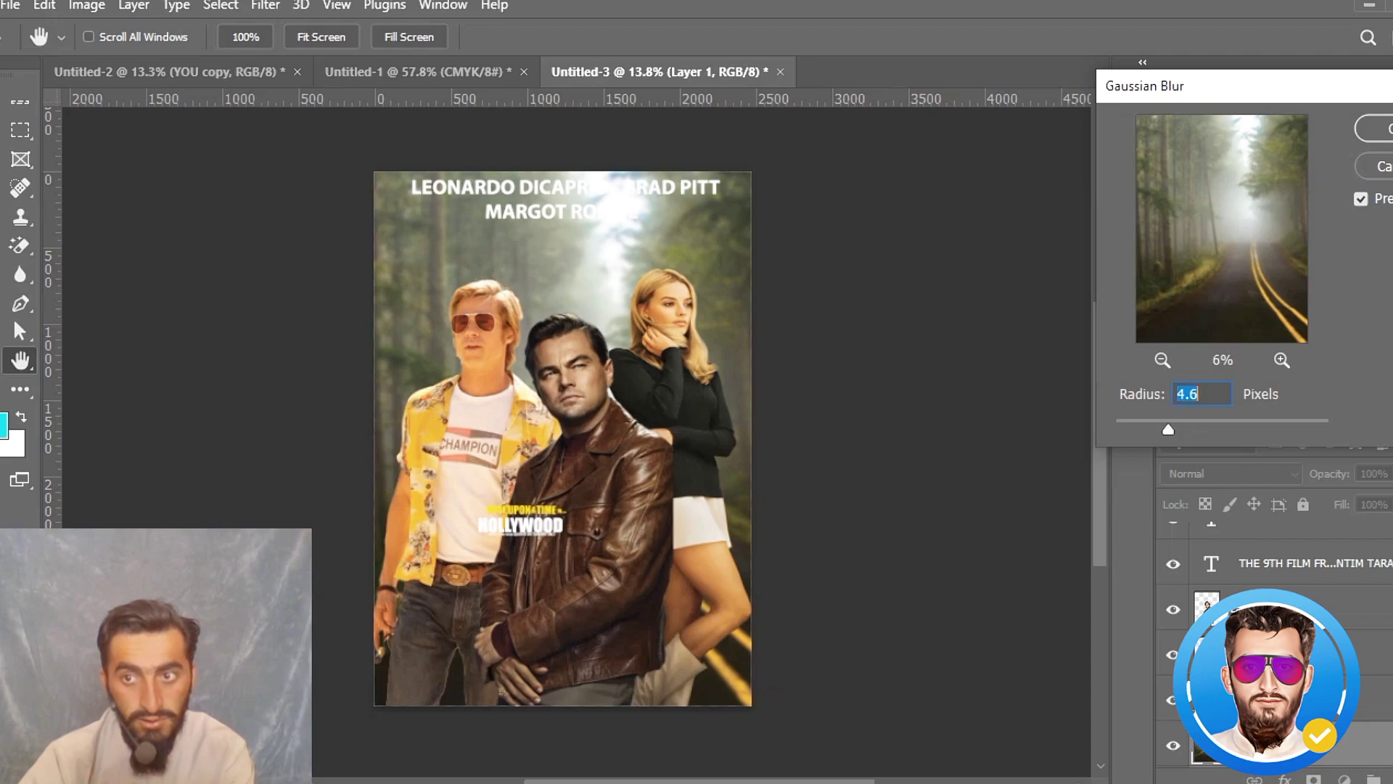
{"action": "key", "text": "Return"}
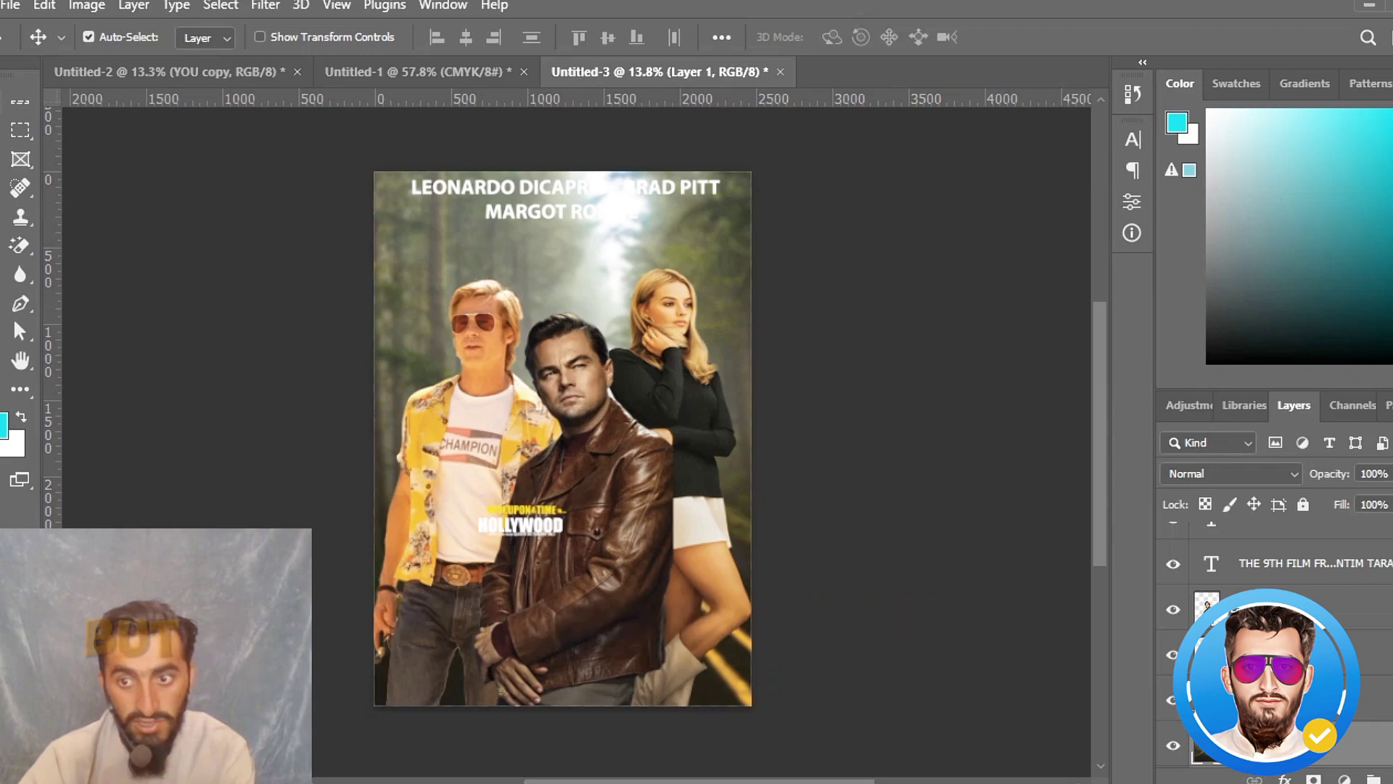
- Try a slightly lower opacity on the forest background and shift the image right so its bright gap clears the cast names
{"action": "left_click_drag", "start_coordinate": [1378, 499], "coordinate": [1392, 500]}
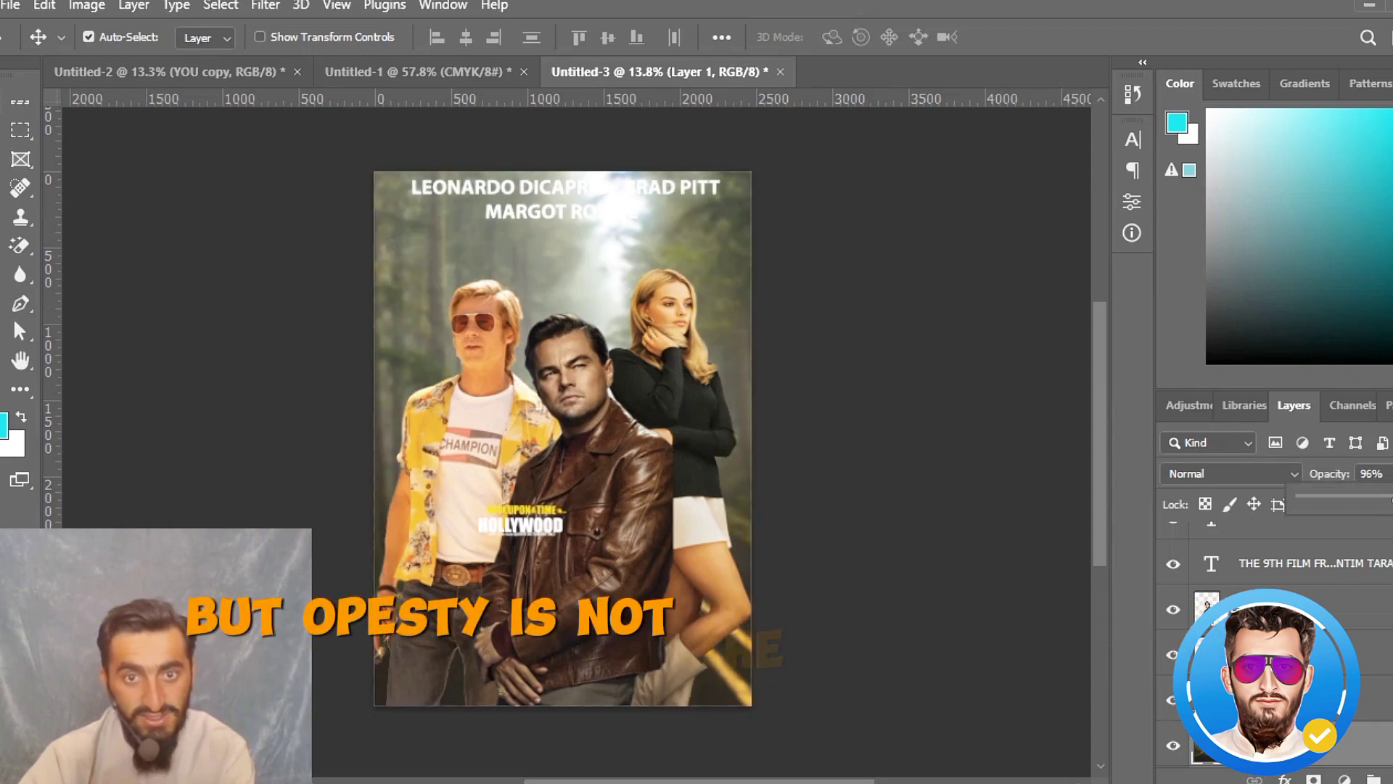
{"action": "left_click", "coordinate": [869, 308]}
{"action": "left_click", "coordinate": [869, 309]}
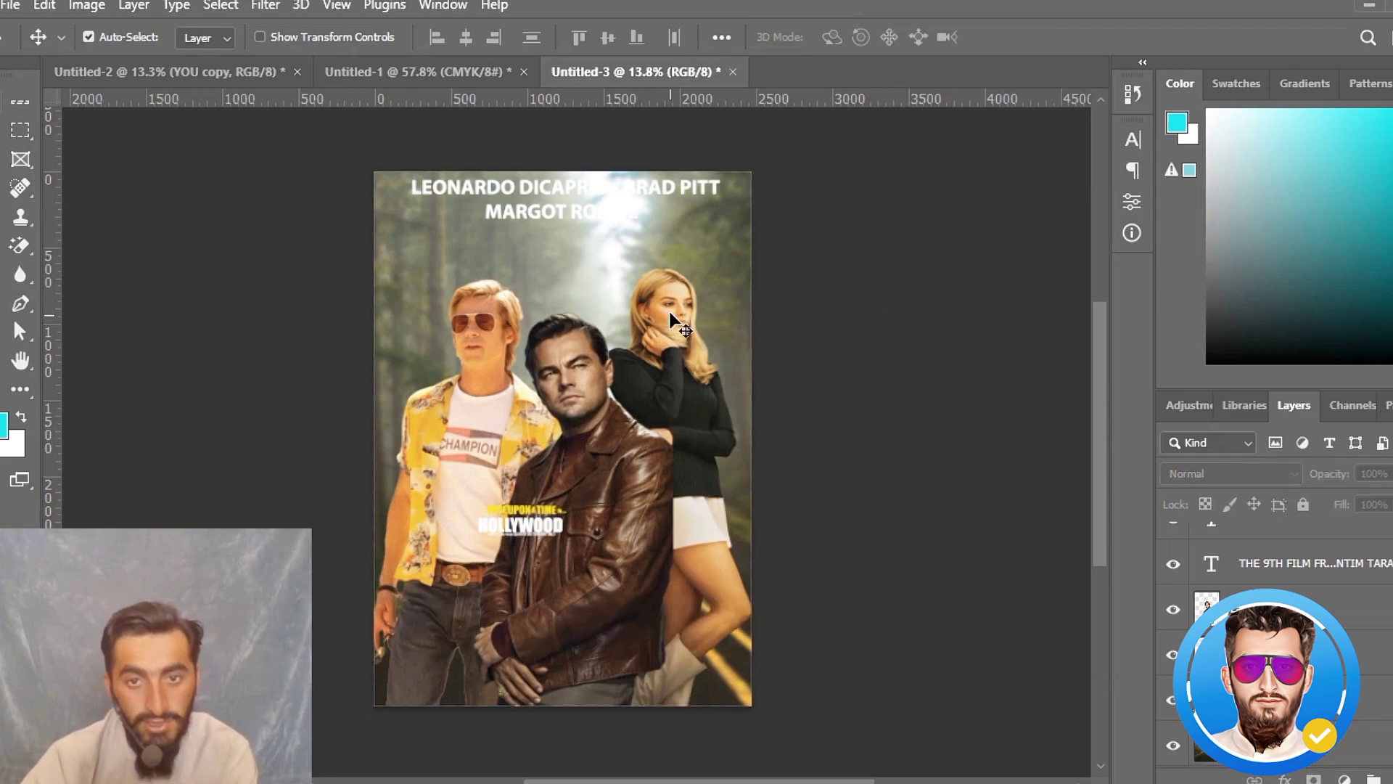
{"action": "mouse_move", "coordinate": [722, 251]}
{"action": "left_mouse_down"}
{"action": "mouse_move", "coordinate": [424, 251]}
{"action": "mouse_move", "coordinate": [847, 259]}
{"action": "mouse_move", "coordinate": [708, 251]}
{"action": "left_mouse_up"}
- Scale the cast names down to 91% and centre them slightly below the poster's top edge
{"action": "mouse_move", "coordinate": [522, 206]}
{"action": "left_mouse_down"}
{"action": "mouse_move", "coordinate": [527, 236]}
{"action": "mouse_move", "coordinate": [530, 215]}
{"action": "left_mouse_up"}
{"action": "key", "text": "ctrl+t"}
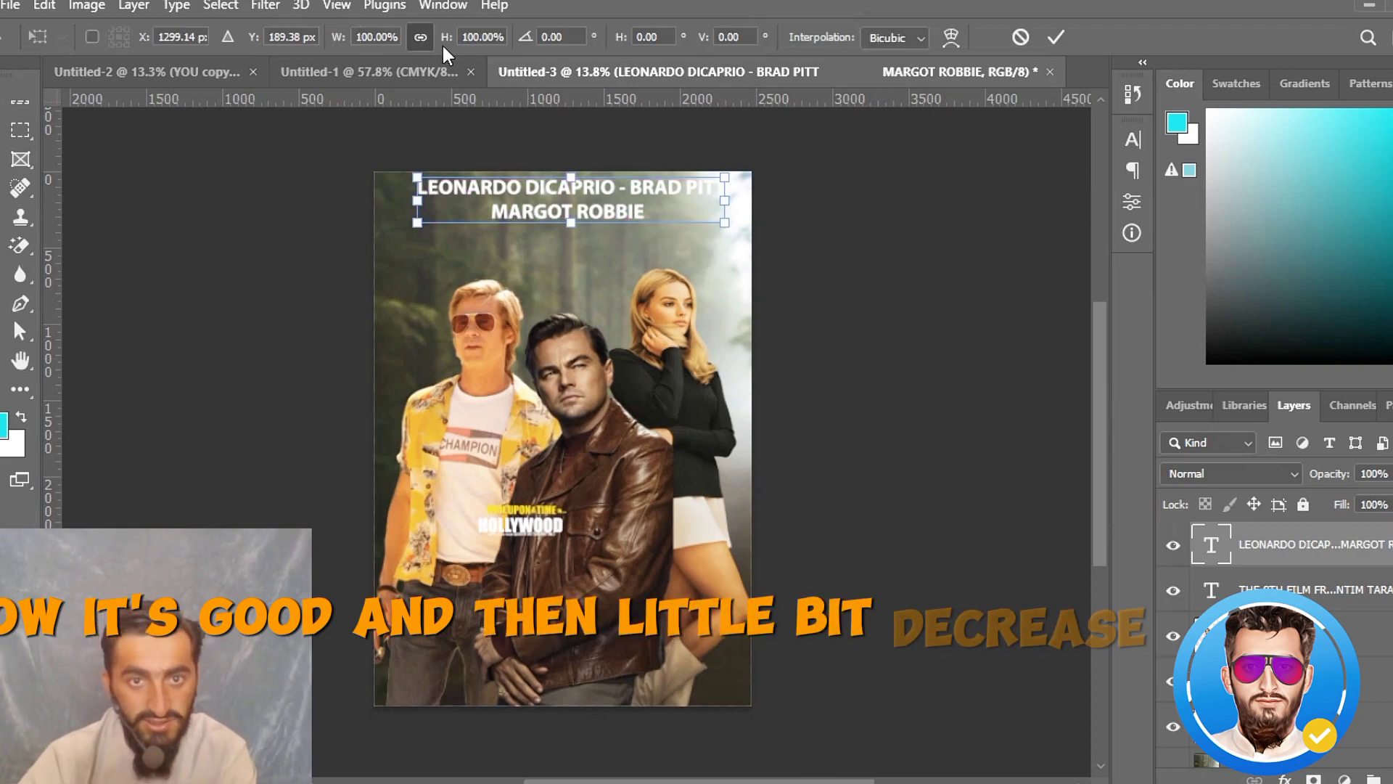
{"action": "left_click_drag", "start_coordinate": [442, 42], "coordinate": [439, 40]}
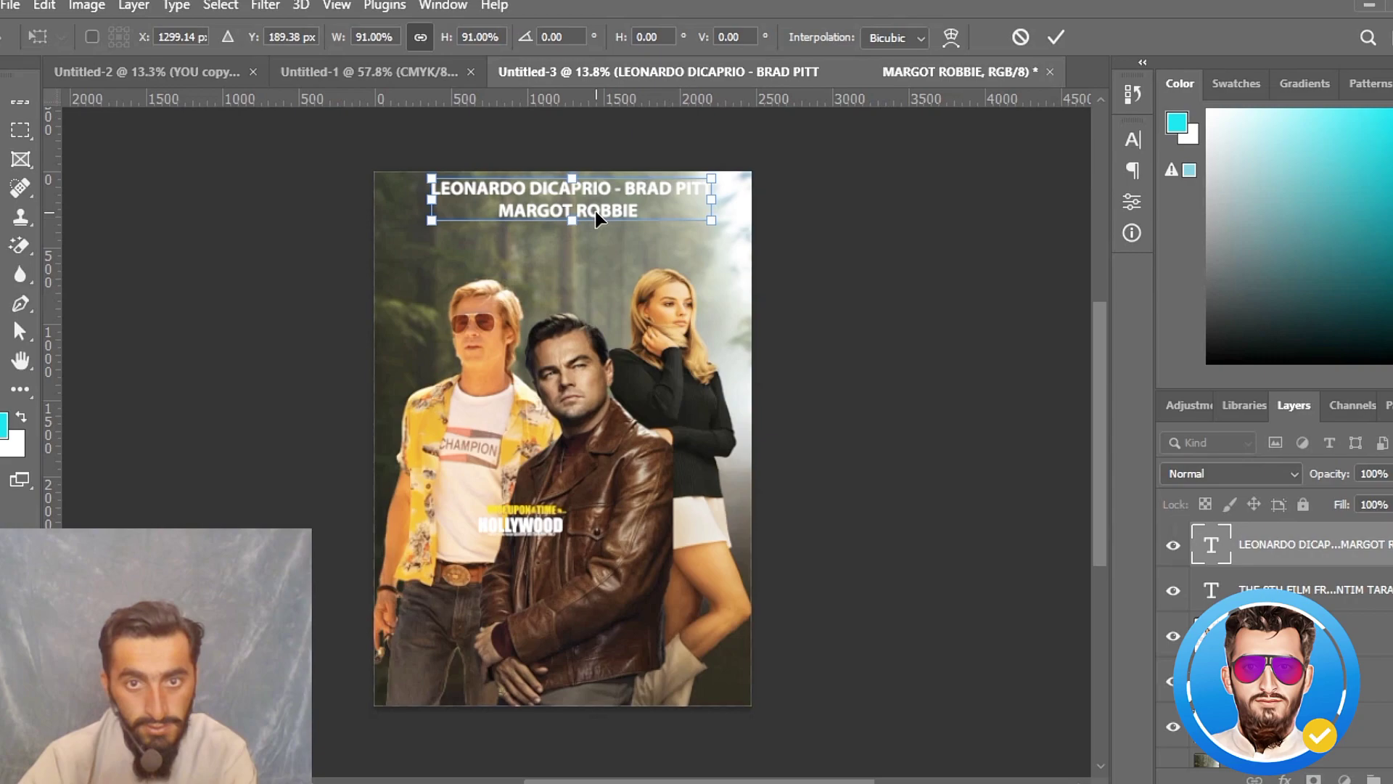
{"action": "left_click_drag", "start_coordinate": [595, 210], "coordinate": [594, 213]}
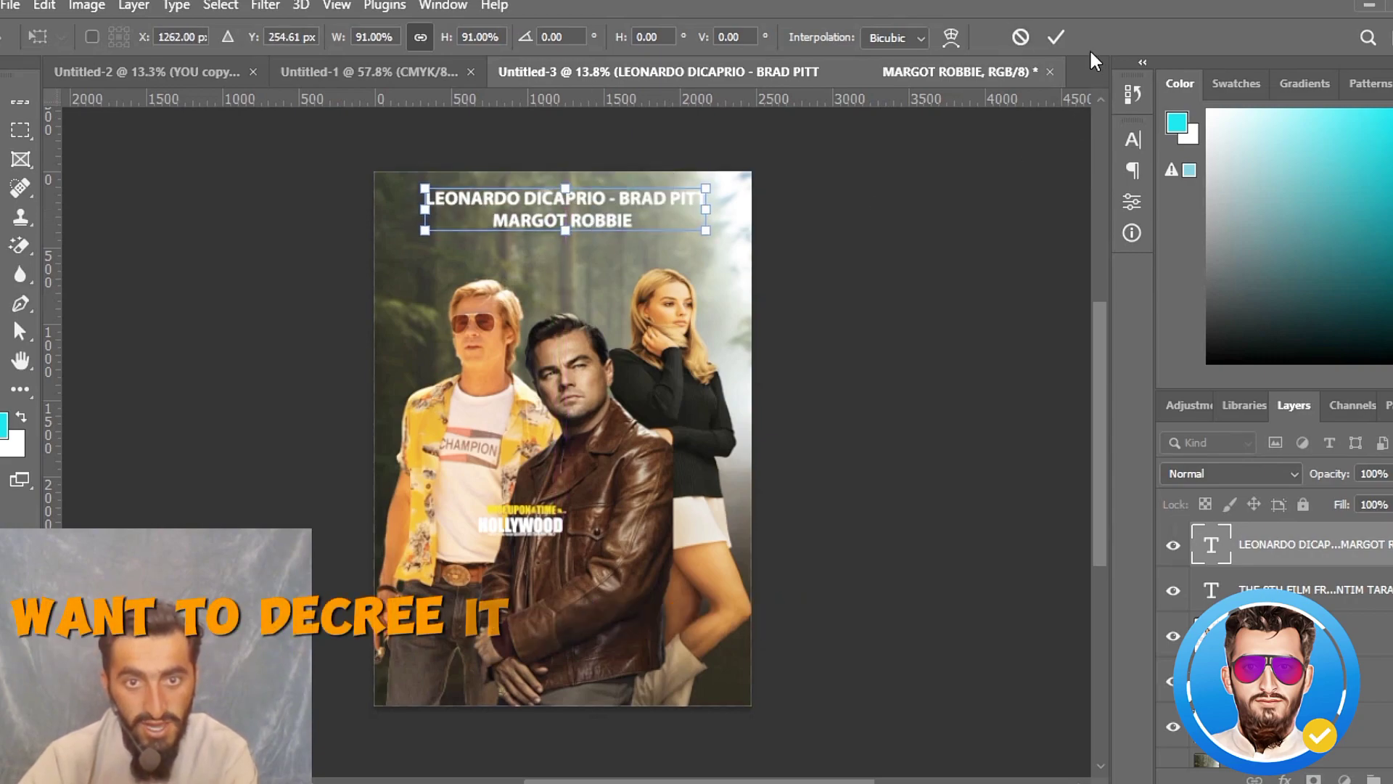
{"action": "left_click", "coordinate": [1057, 37]}
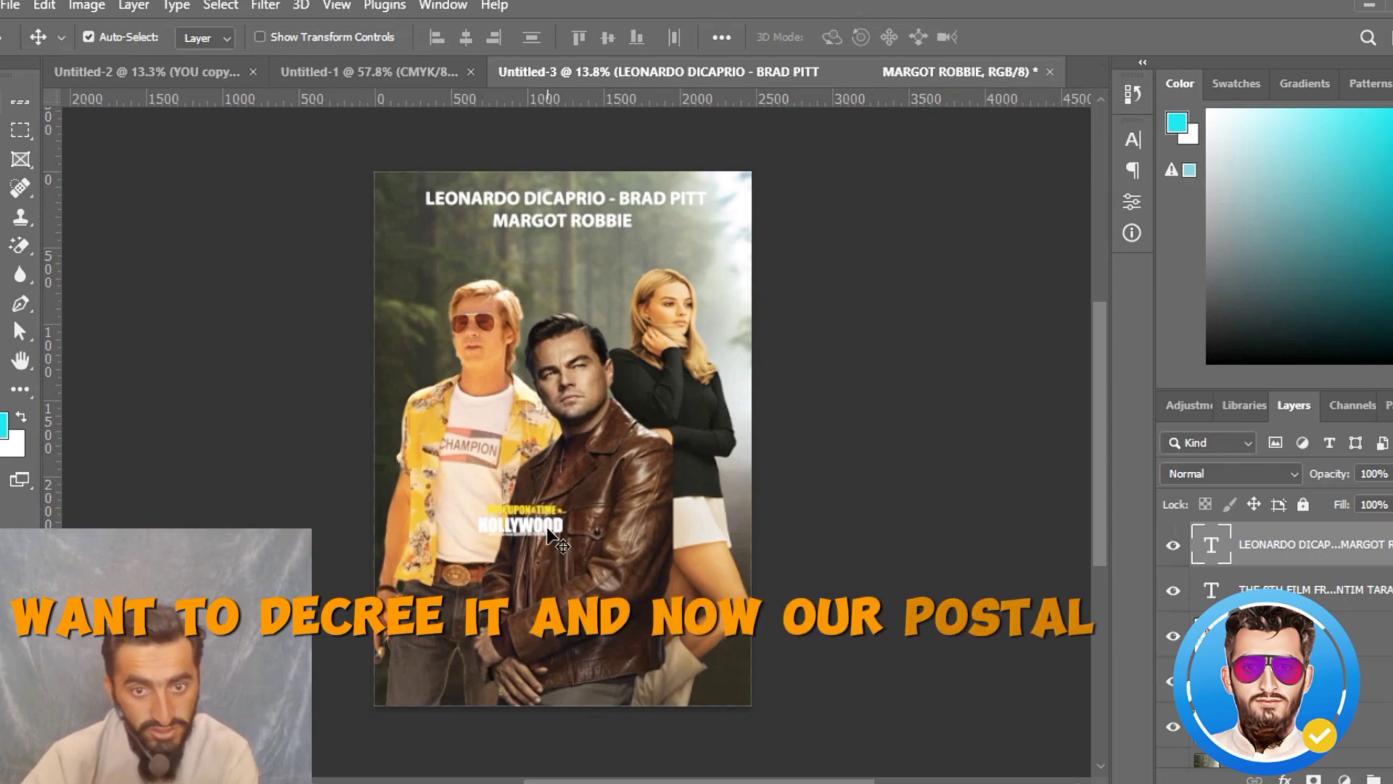
- Move the director credit to the poster's bottom edge and enlarge it proportionally to about 239%
{"action": "left_click_drag", "start_coordinate": [523, 543], "coordinate": [550, 690]}
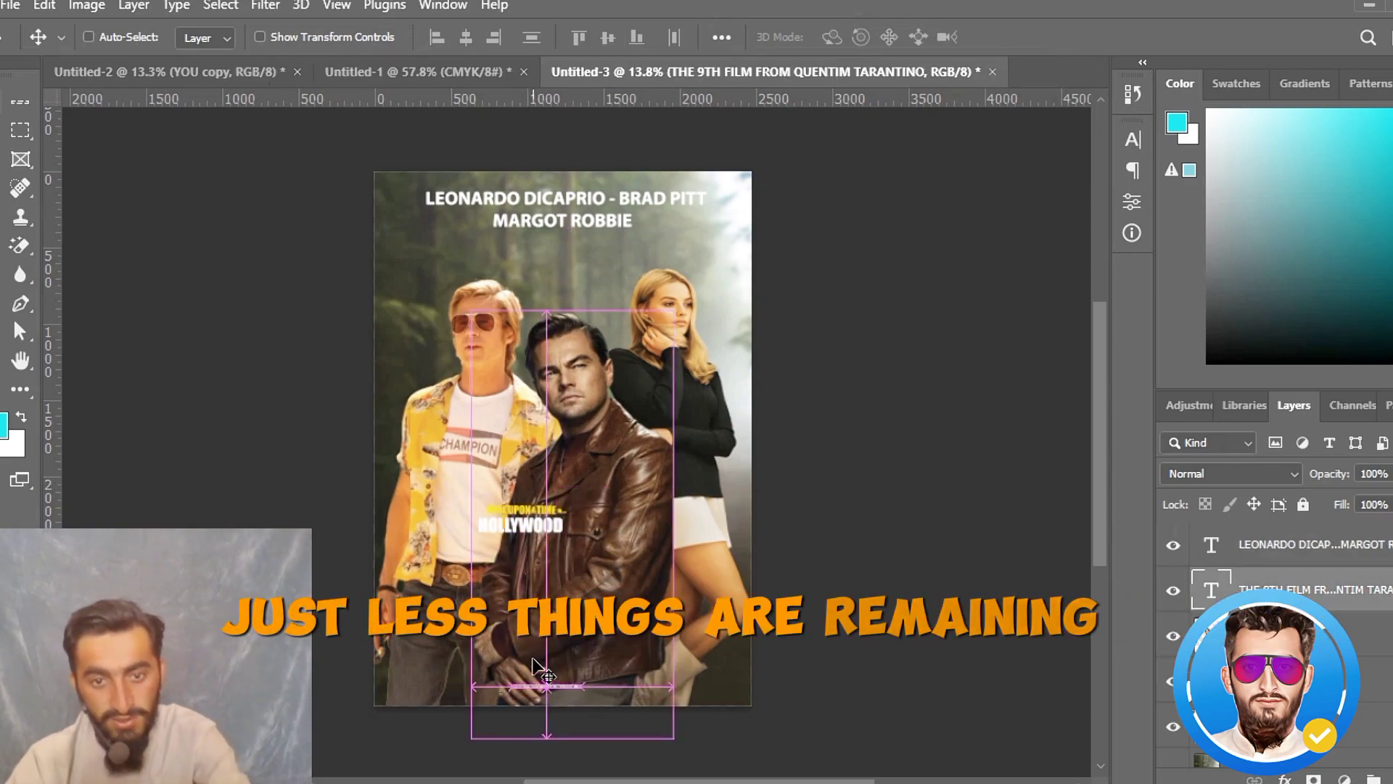
{"action": "key", "text": "ctrl+t"}
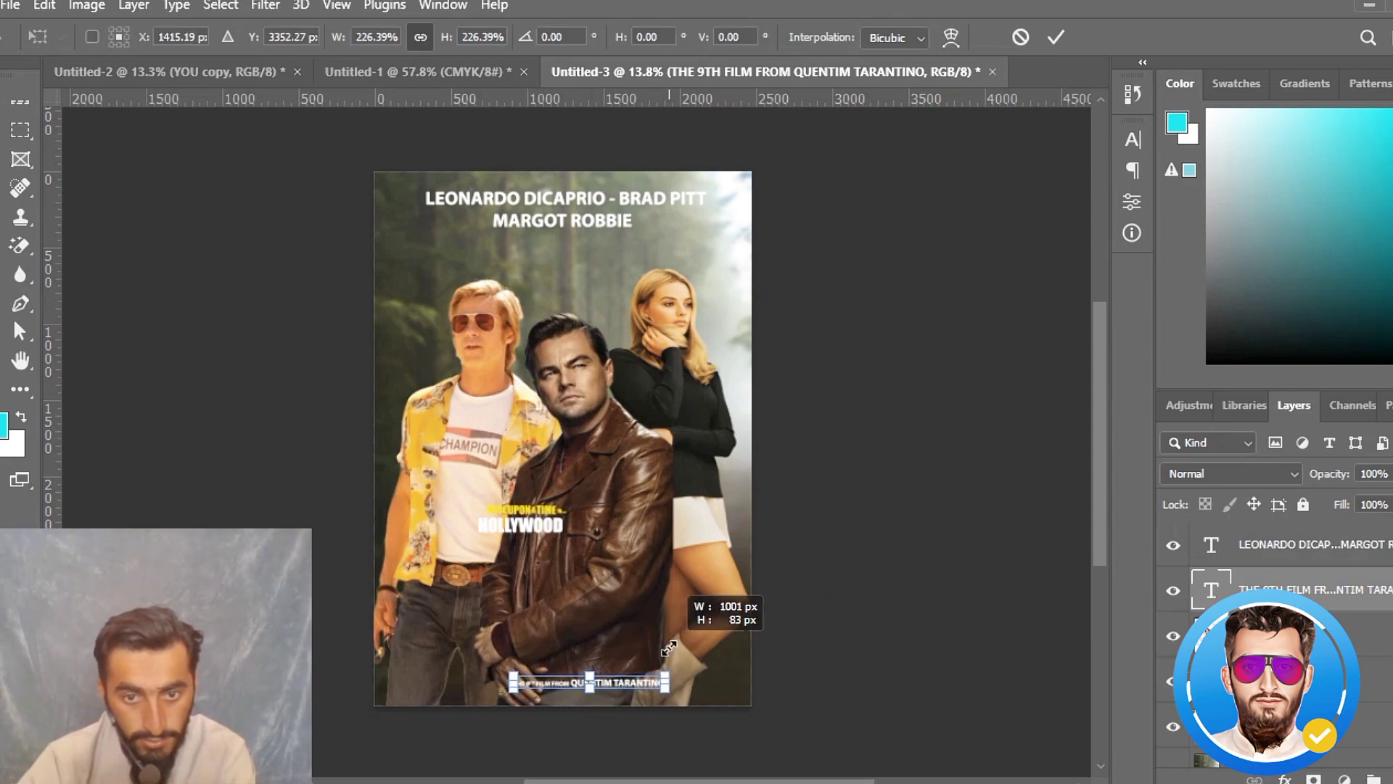
{"action": "left_click_drag", "start_coordinate": [610, 686], "coordinate": [617, 685]}
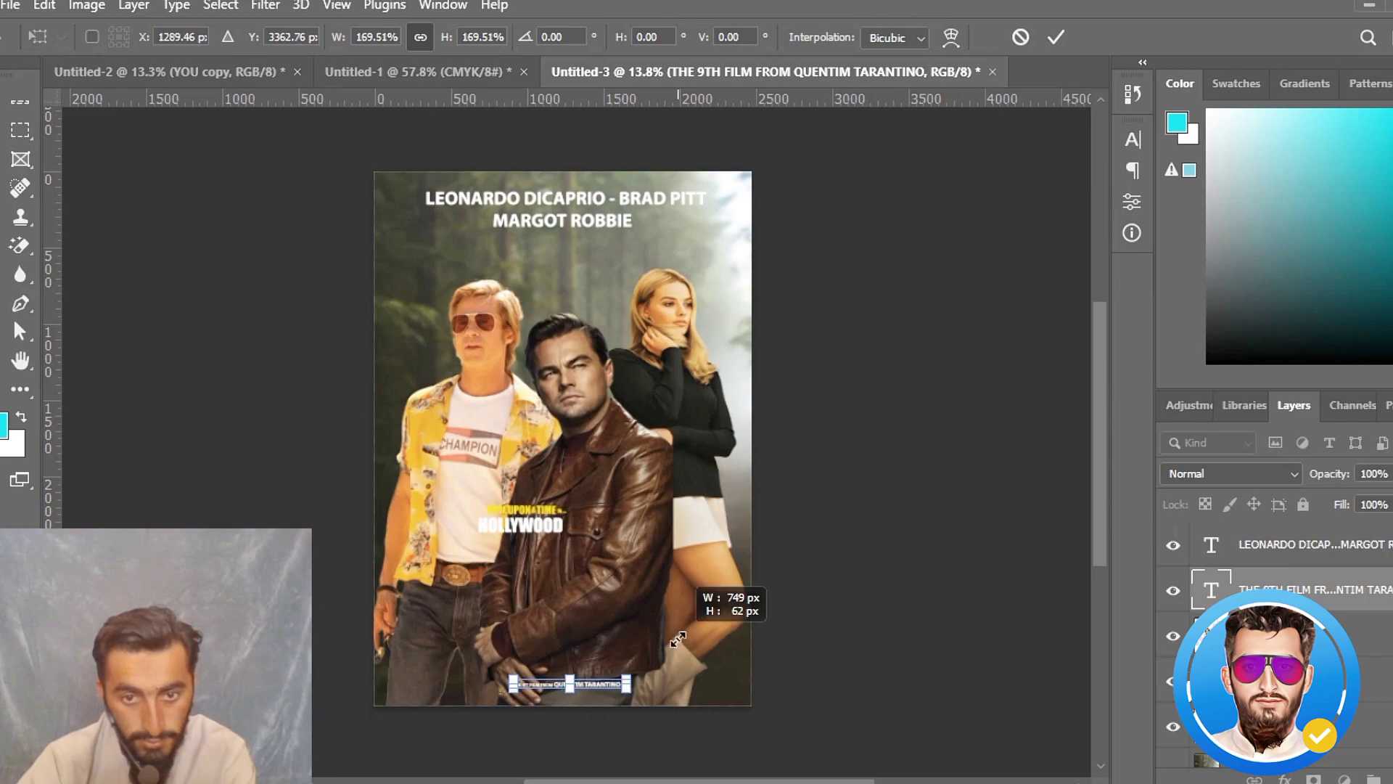
{"action": "left_click", "coordinate": [1056, 41]}
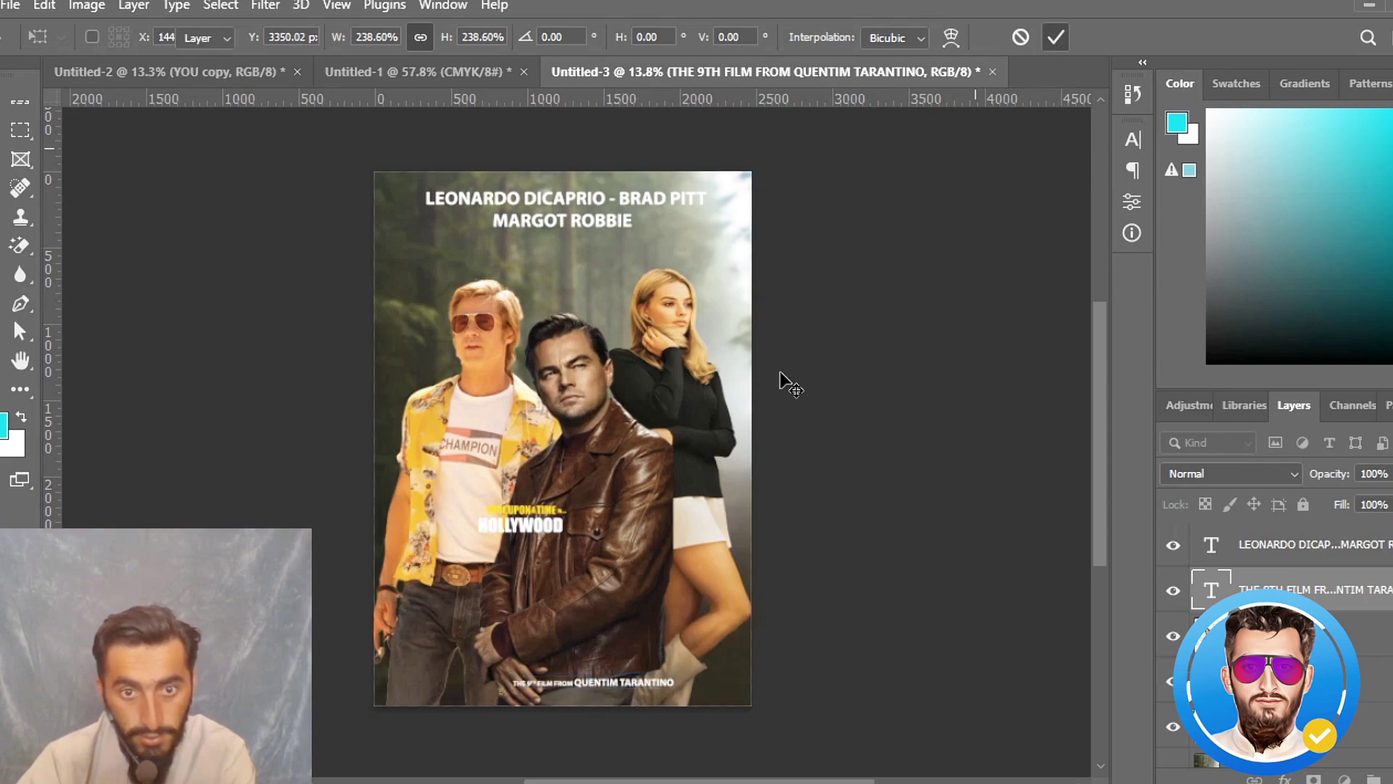
- Move the white HOLLYWOOD title down just above the director credit and scale it proportionally to 297%
{"action": "key", "text": "v"}
{"action": "left_click_drag", "start_coordinate": [538, 539], "coordinate": [574, 639]}
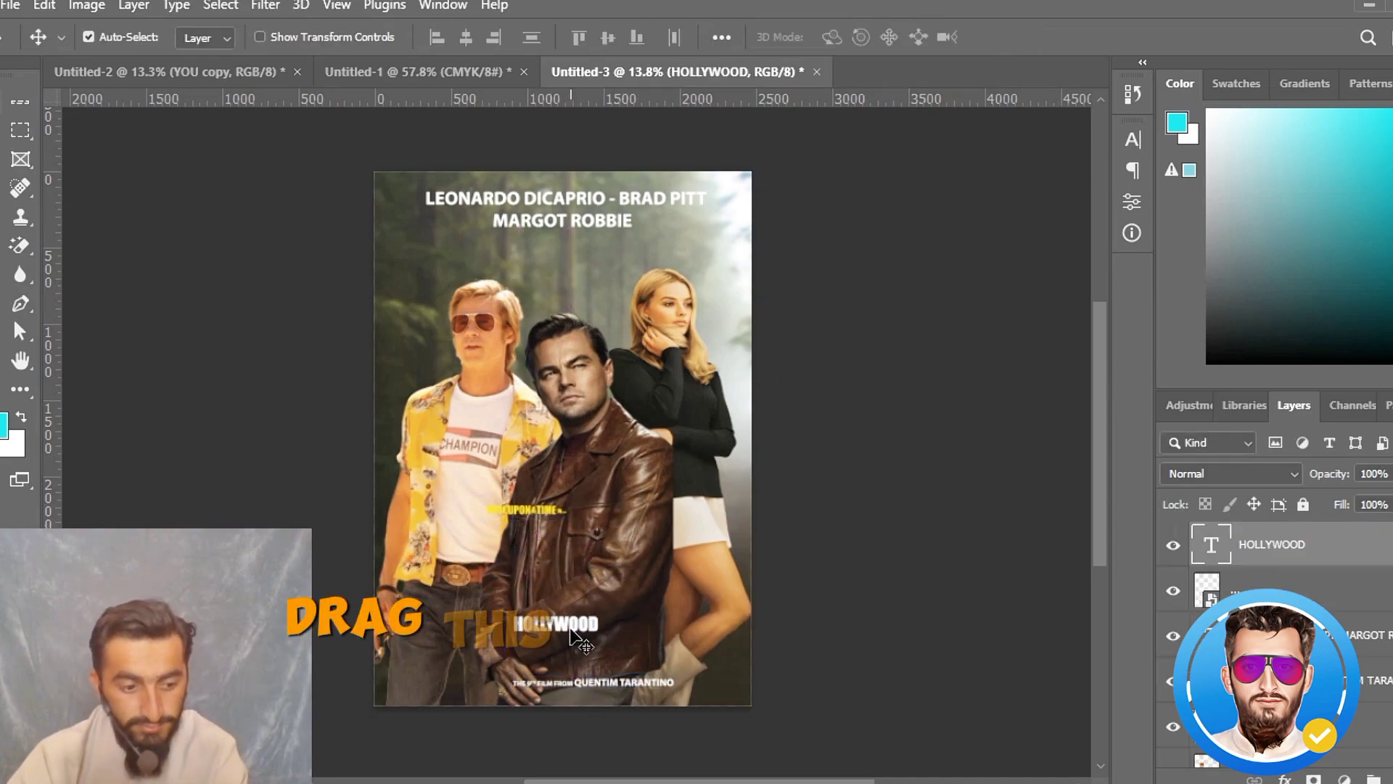
{"action": "key", "text": "ctrl+t"}
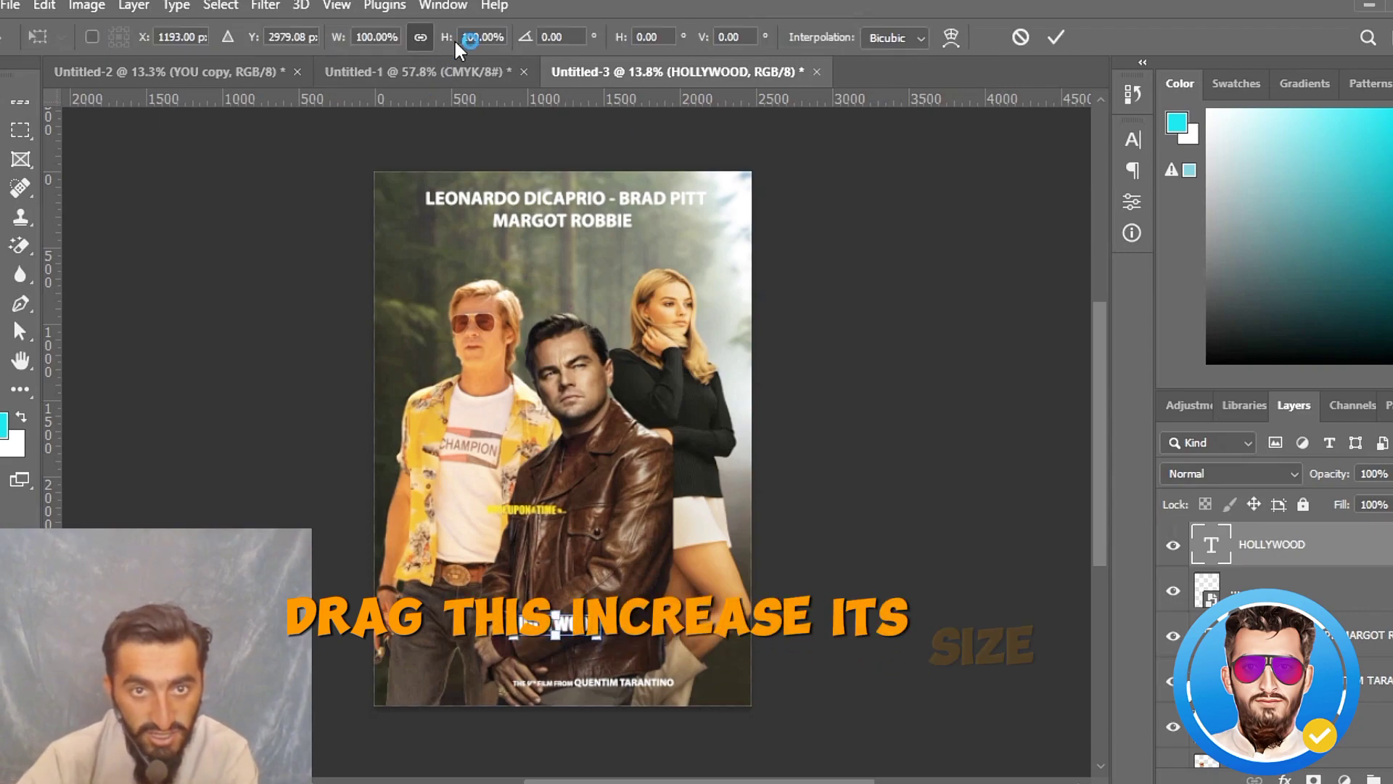
{"action": "left_click_drag", "start_coordinate": [446, 37], "coordinate": [660, 90]}
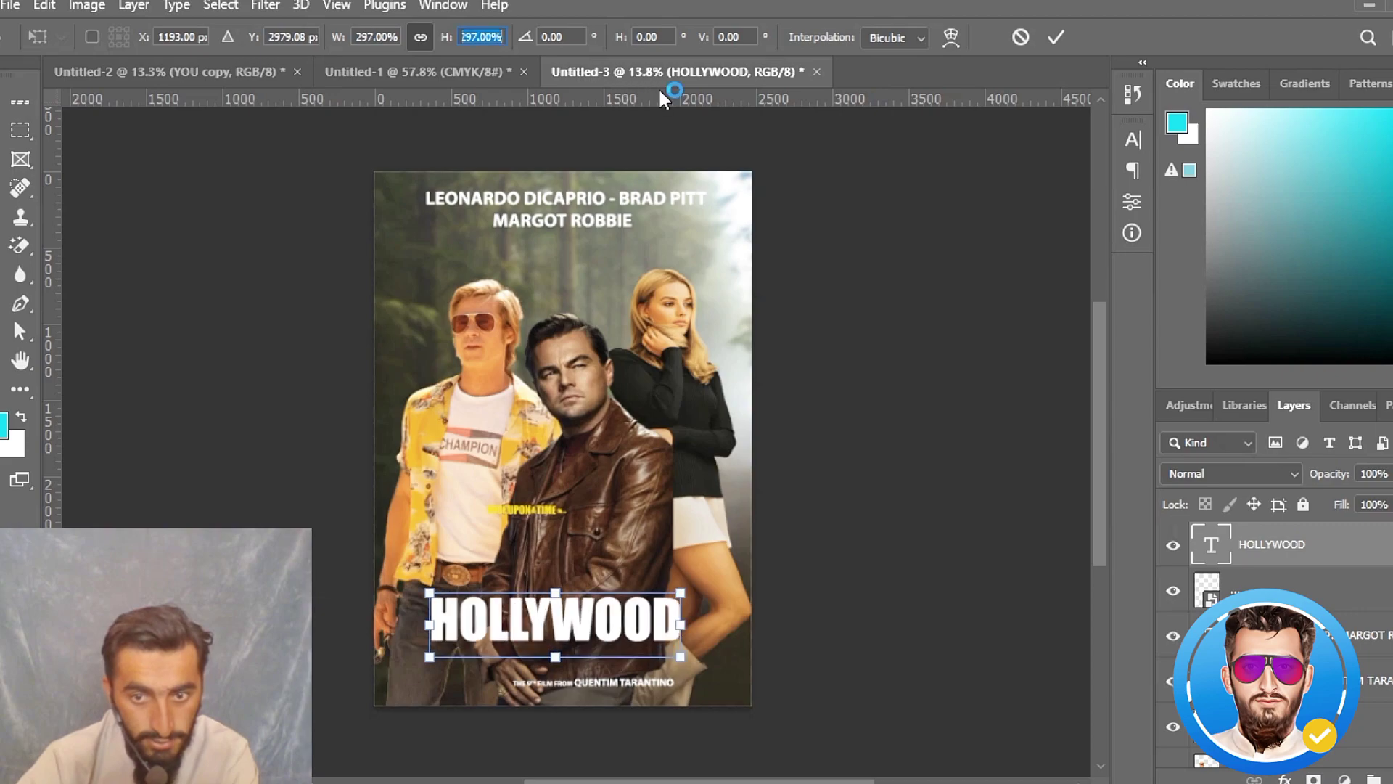
{"action": "left_click", "coordinate": [1057, 36]}
- Place the yellow title line directly above HOLLYWOOD, scale it to 295%, and enlarge it slightly further to match HOLLYWOOD's width
{"action": "left_click_drag", "start_coordinate": [536, 522], "coordinate": [566, 606]}
{"action": "key", "text": "ctrl+t"}
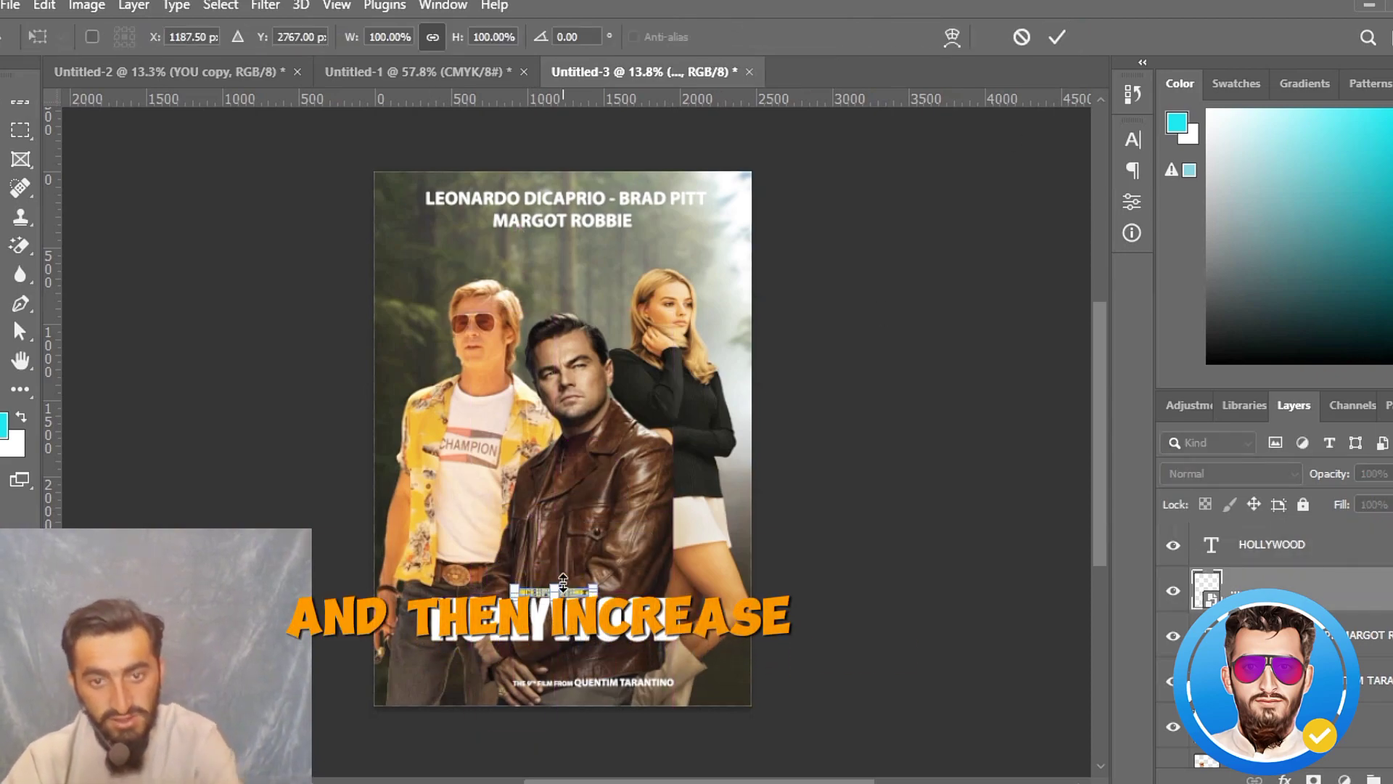
{"action": "left_click_drag", "start_coordinate": [455, 37], "coordinate": [671, 113]}
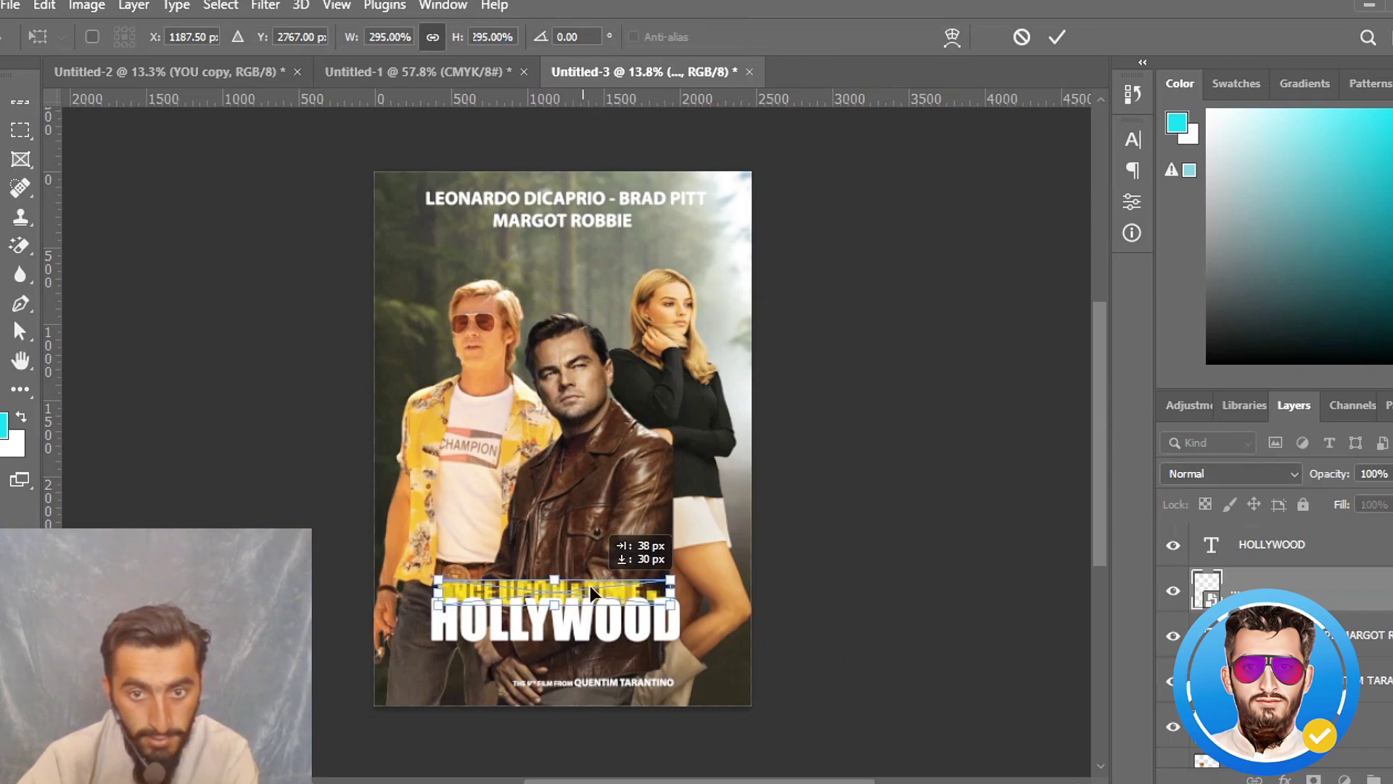
{"action": "left_click_drag", "start_coordinate": [590, 586], "coordinate": [579, 589]}
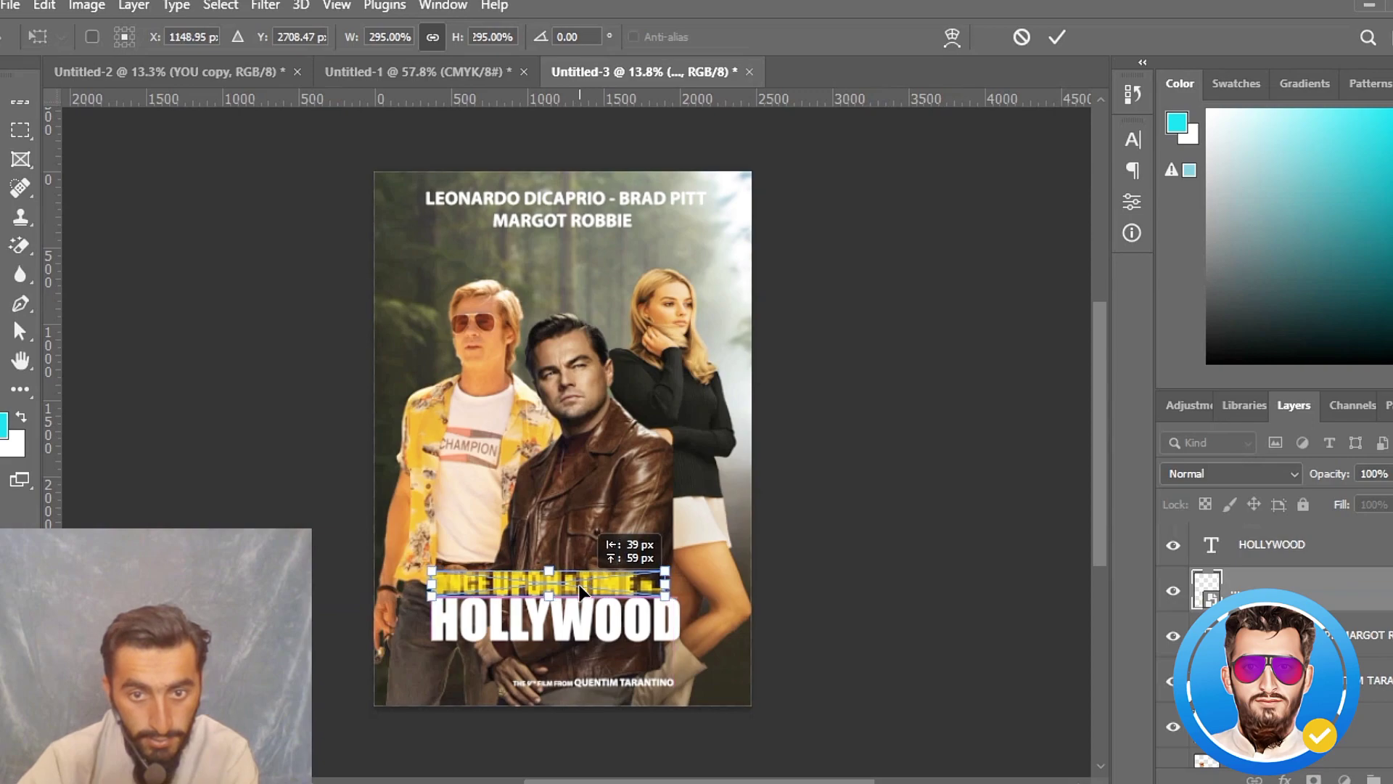
{"action": "left_click_drag", "start_coordinate": [666, 570], "coordinate": [680, 562]}
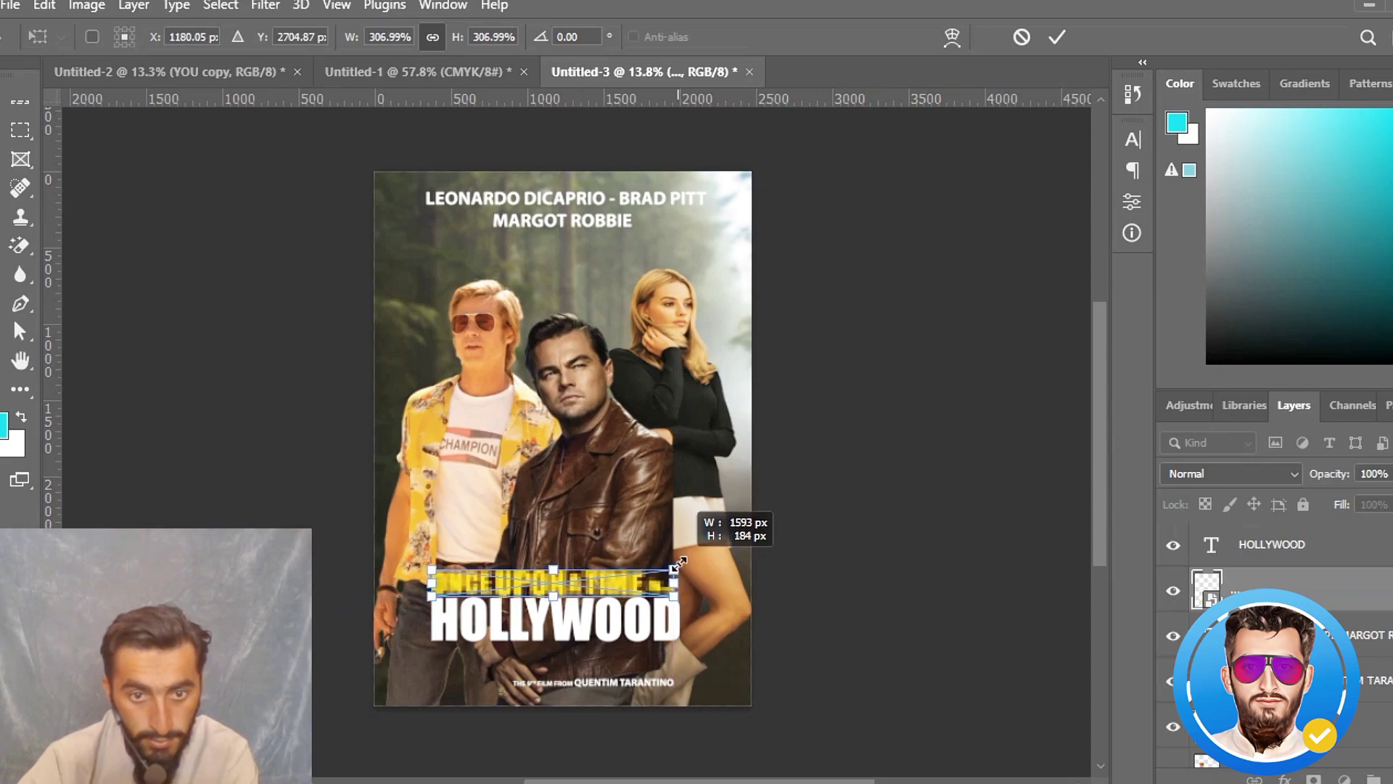
{"action": "left_click", "coordinate": [1057, 37]}
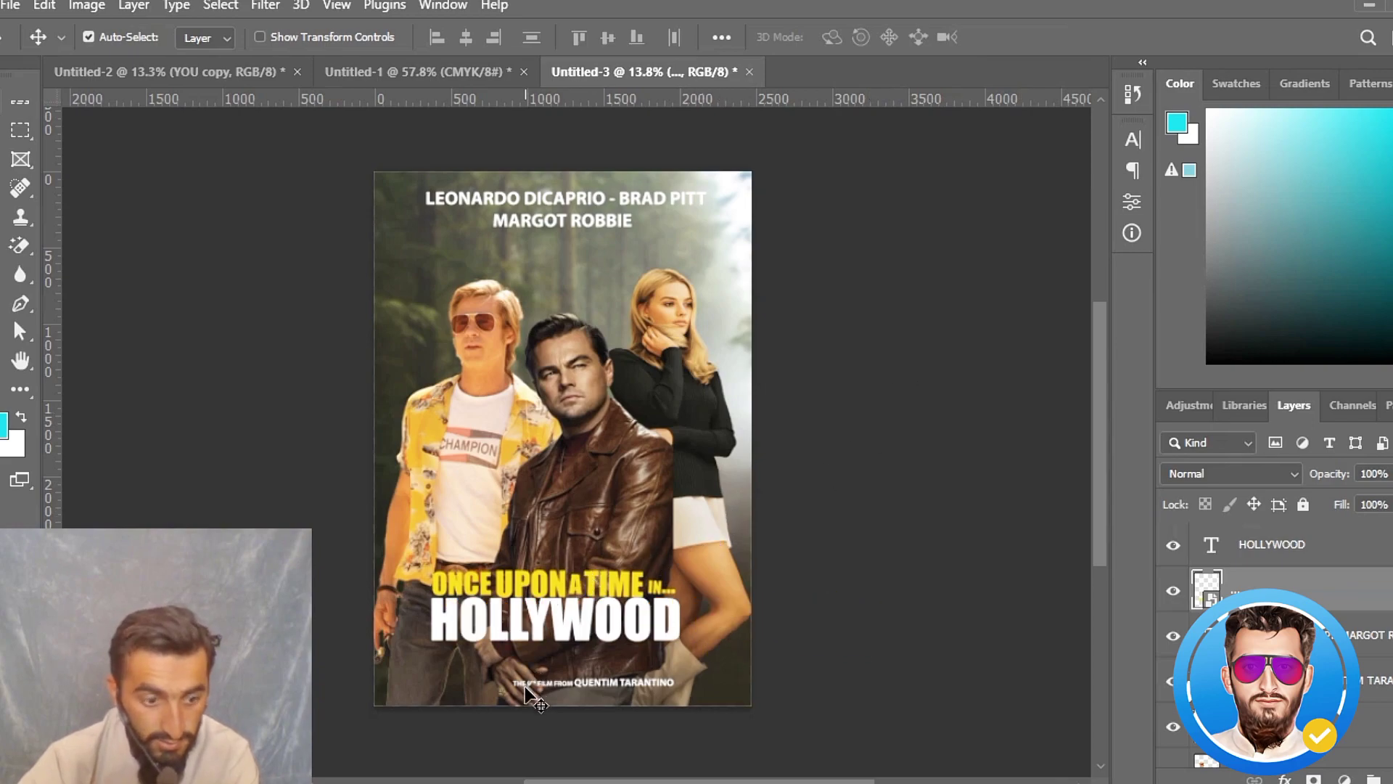
- Move the director credit directly below the HOLLYWOOD title, aligned with its starting edge, and scale it up proportionally to match the title's width
{"action": "left_click_drag", "start_coordinate": [549, 686], "coordinate": [473, 675]}
{"action": "key", "text": "ctrl+t"}
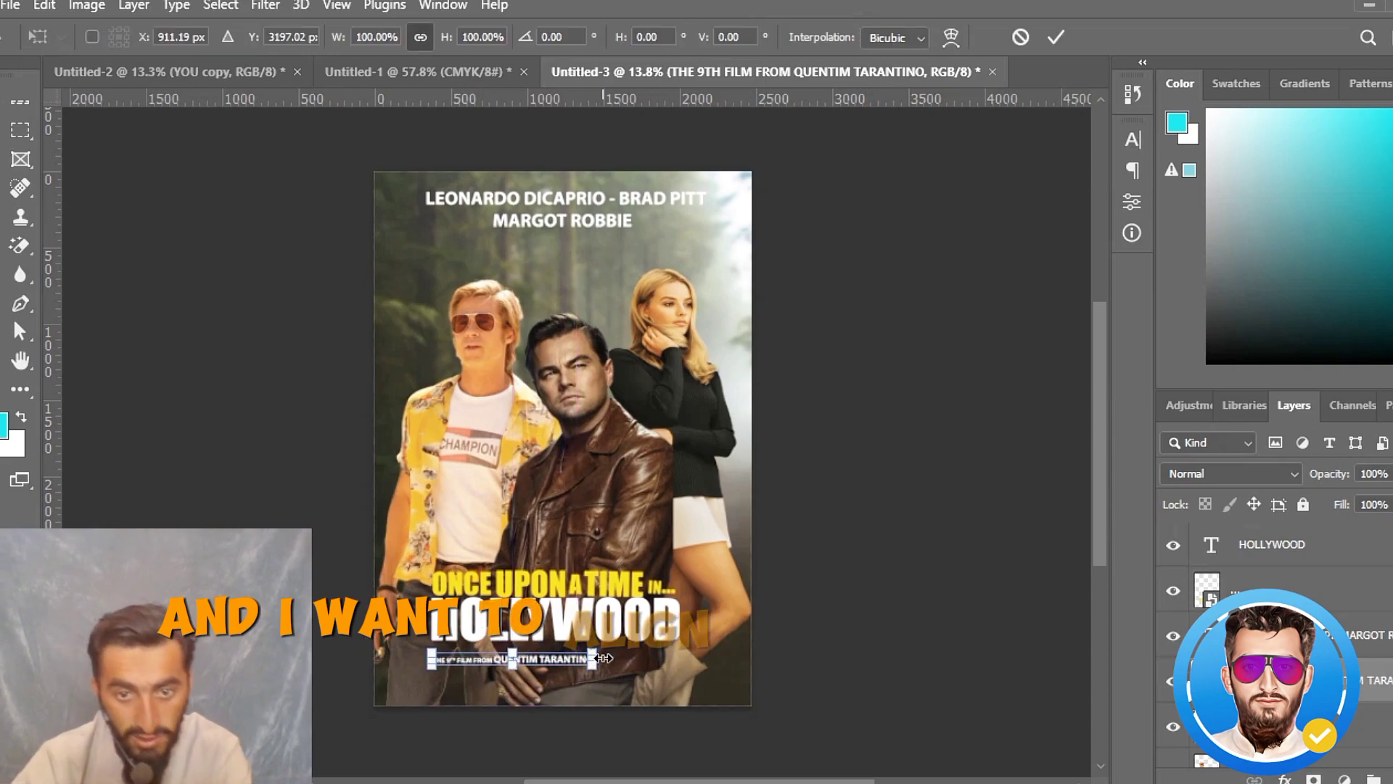
{"action": "left_click_drag", "start_coordinate": [605, 653], "coordinate": [681, 639]}
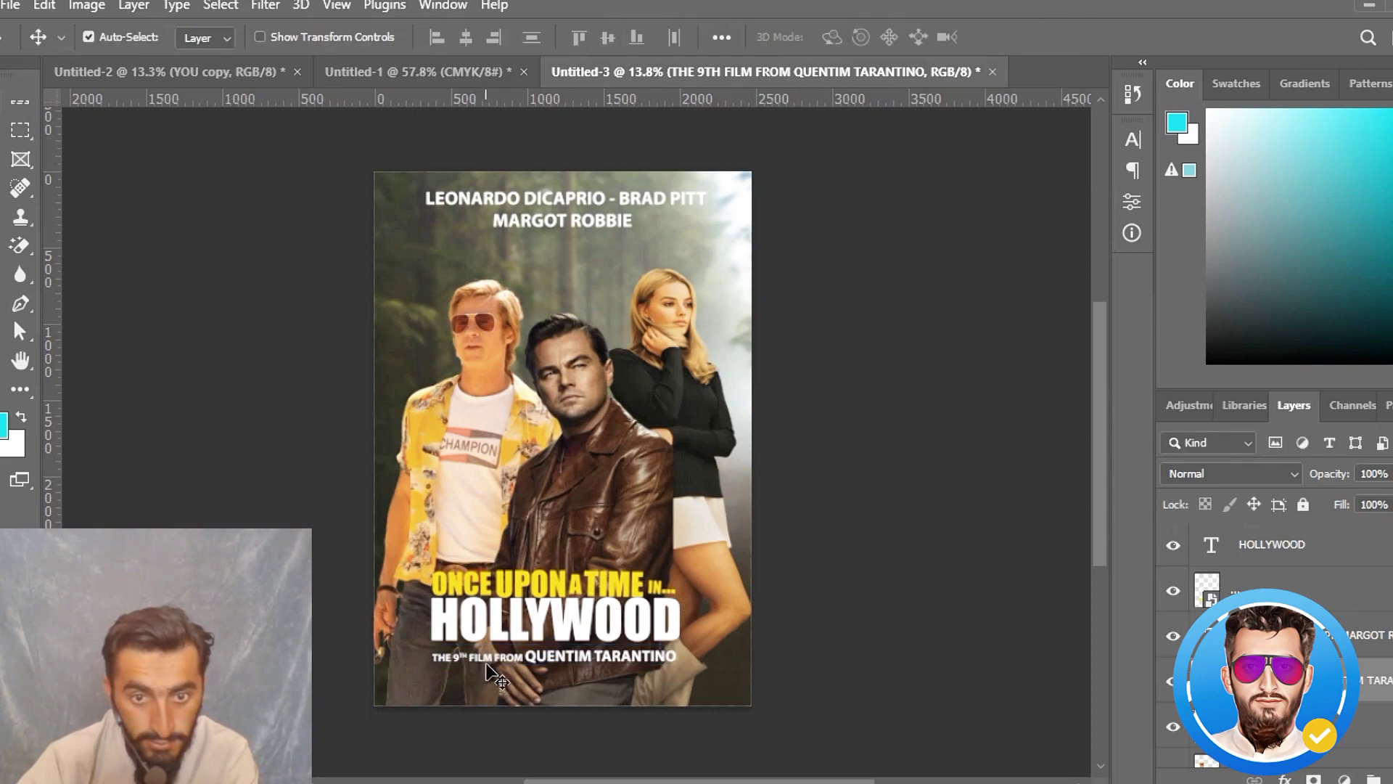
{"action": "mouse_move", "coordinate": [496, 678]}
{"action": "left_mouse_down"}
{"action": "mouse_move", "coordinate": [488, 661]}
{"action": "mouse_move", "coordinate": [490, 682]}
{"action": "left_mouse_up"}
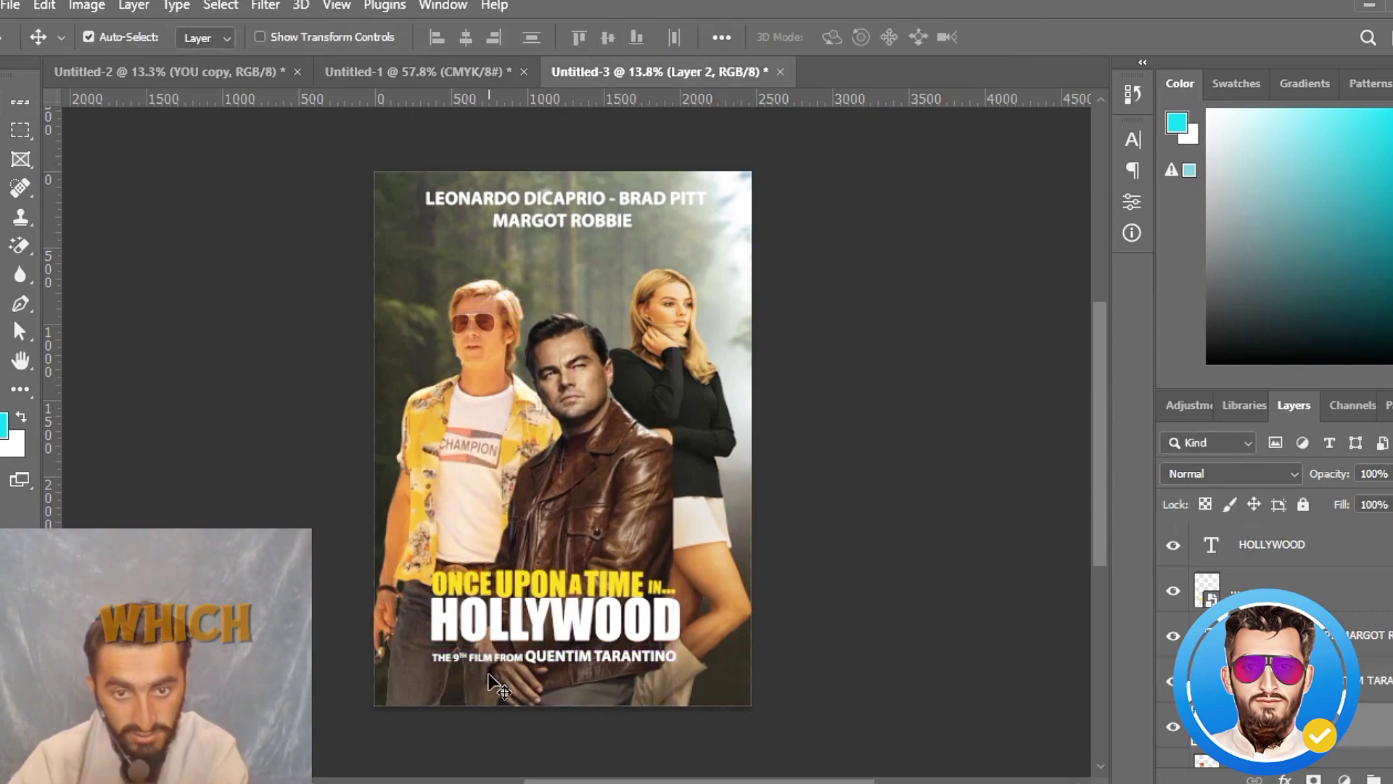
{"action": "double_click", "coordinate": [491, 659]}
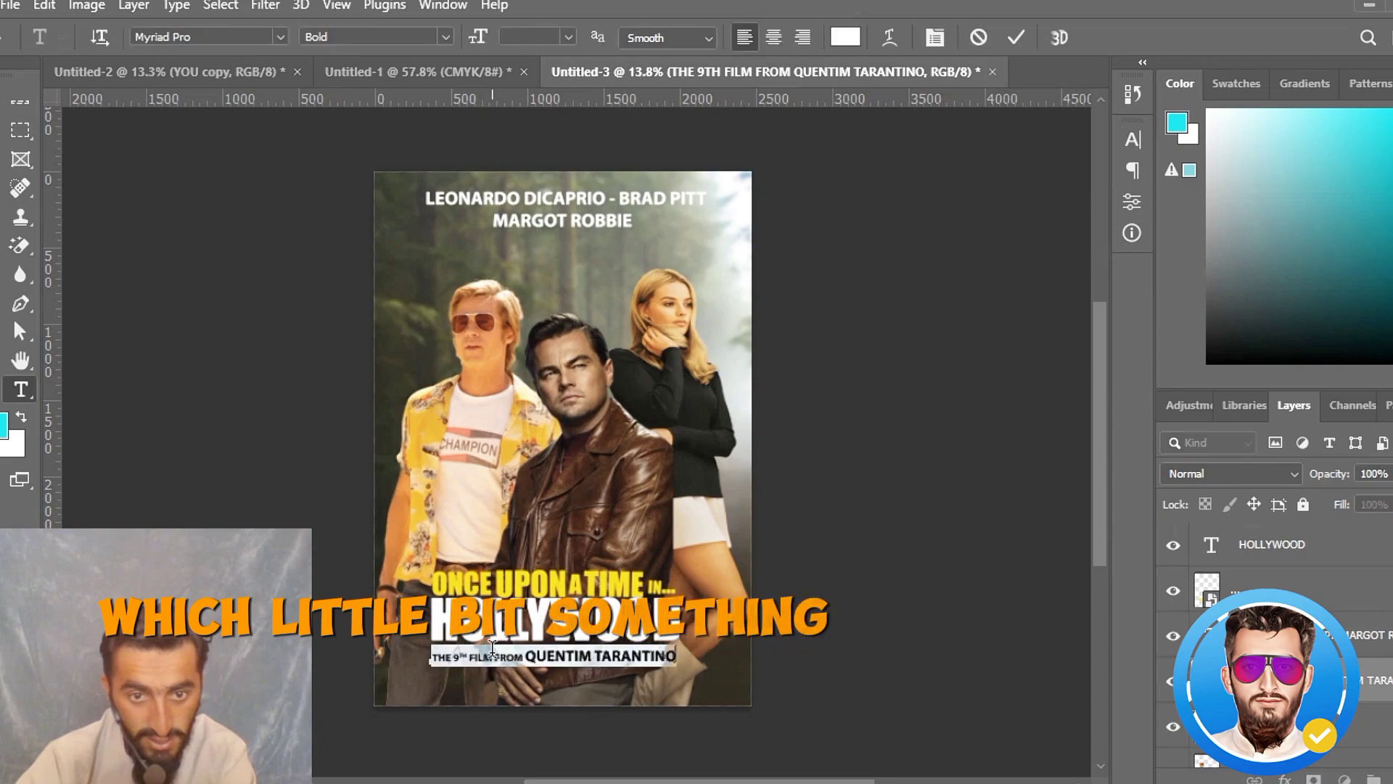
{"action": "left_click", "coordinate": [307, 669]}
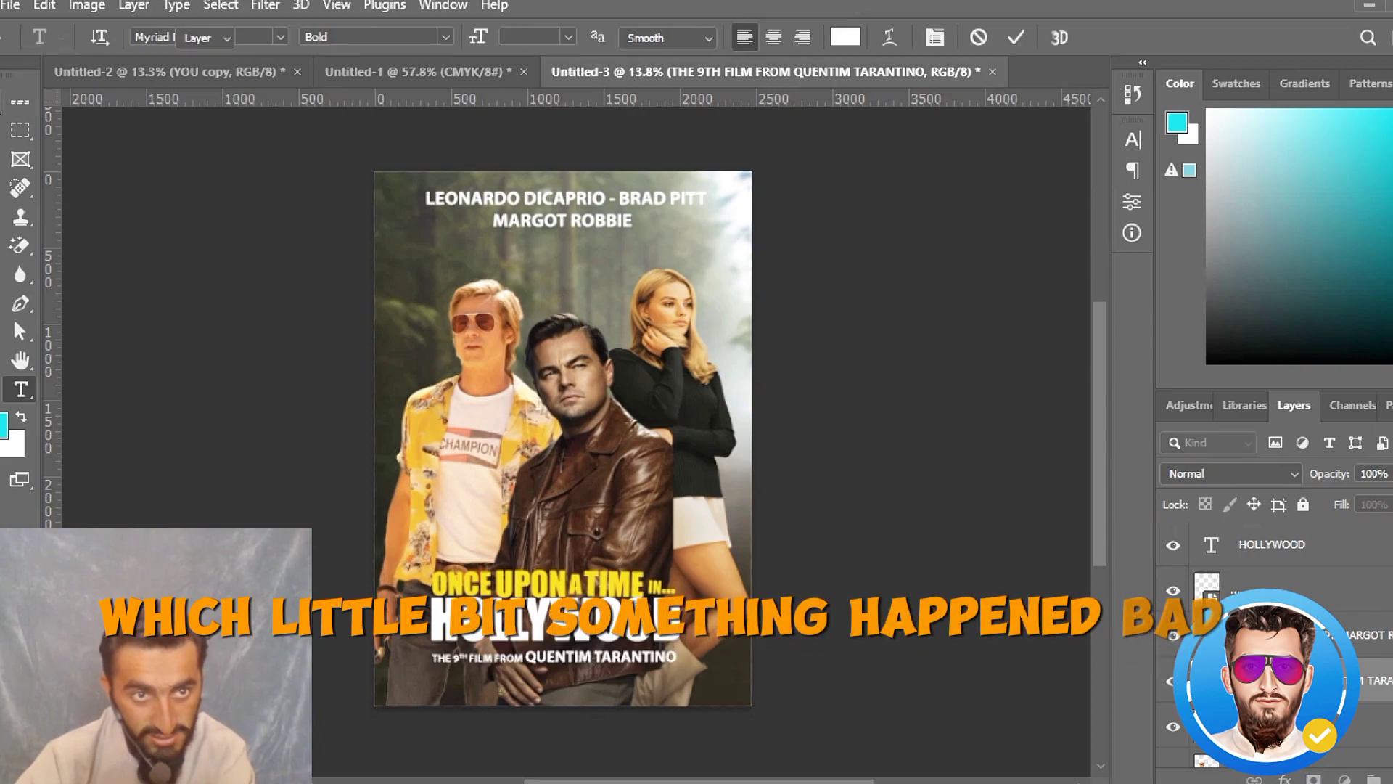
{"action": "double_click", "coordinate": [557, 650]}
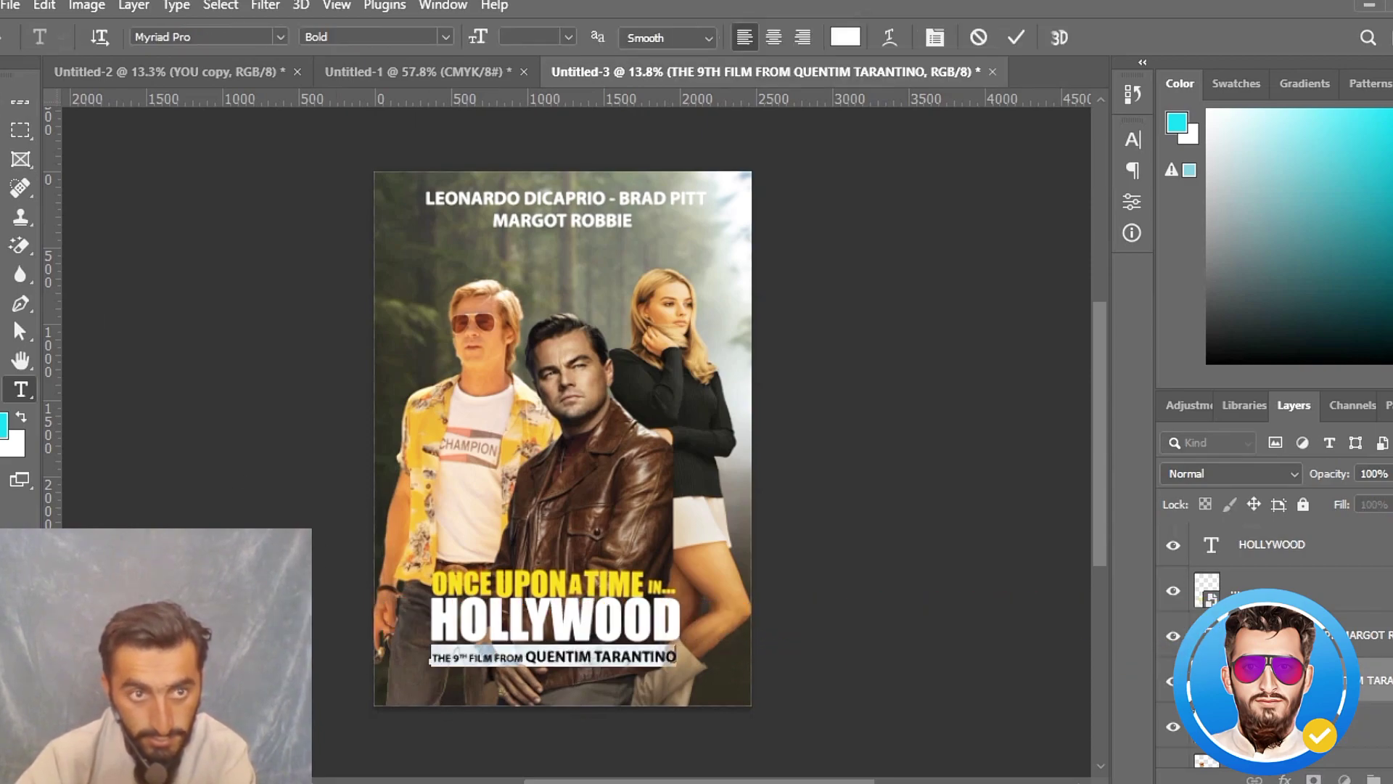
{"action": "left_click", "coordinate": [346, 540]}
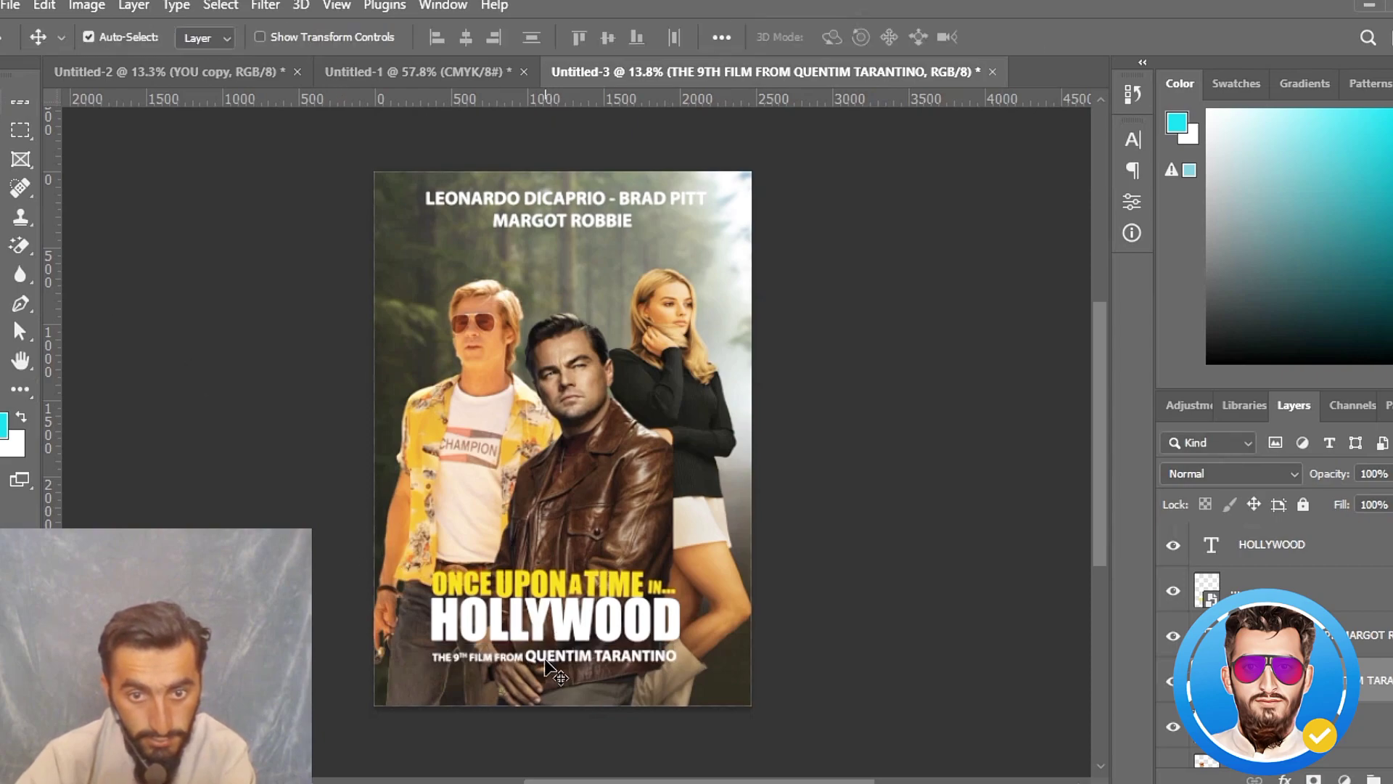
- Move the director credit up close beneath HOLLYWOOD, nudge it slightly back down to leave a small gap, and deselect it
{"action": "left_click_drag", "start_coordinate": [544, 660], "coordinate": [544, 653]}
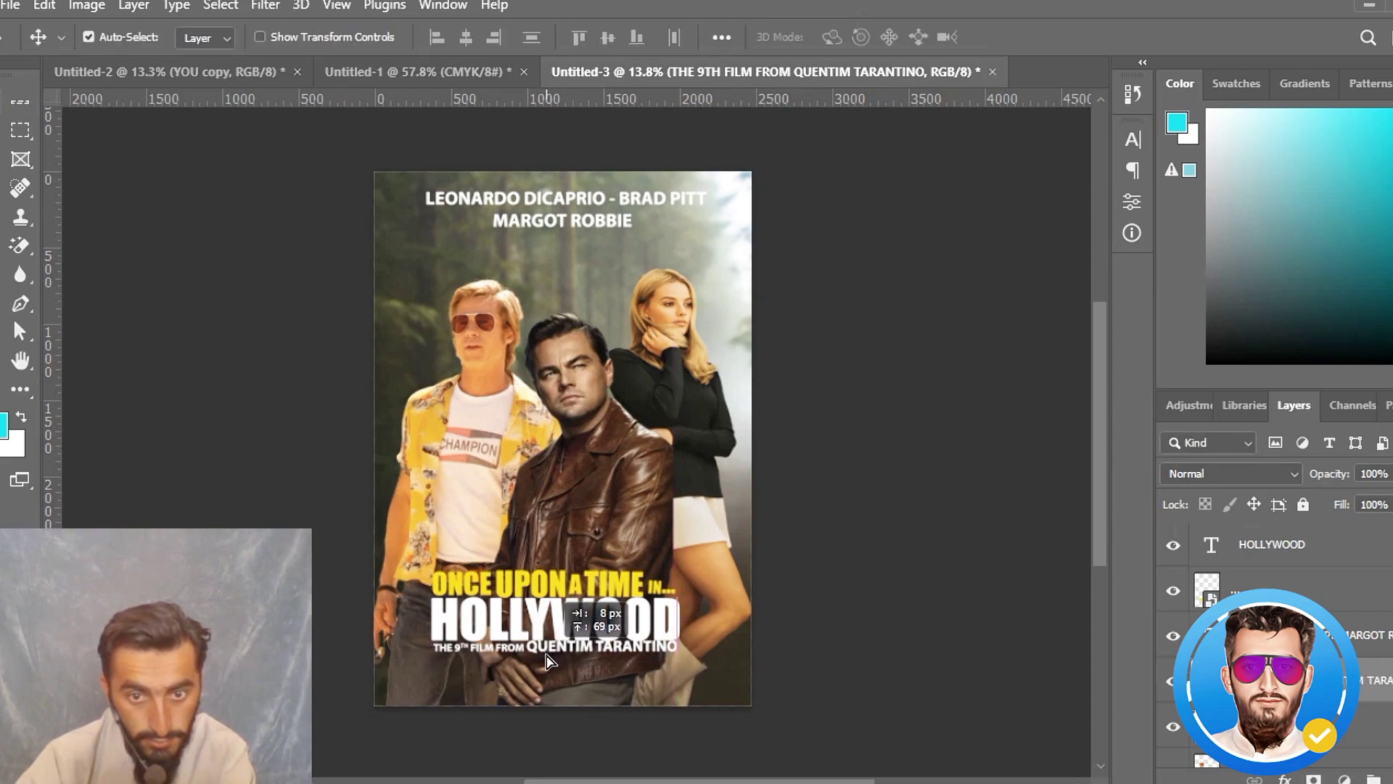
{"action": "key", "text": "shift+Down"}
{"action": "key", "text": "shift+Down"}
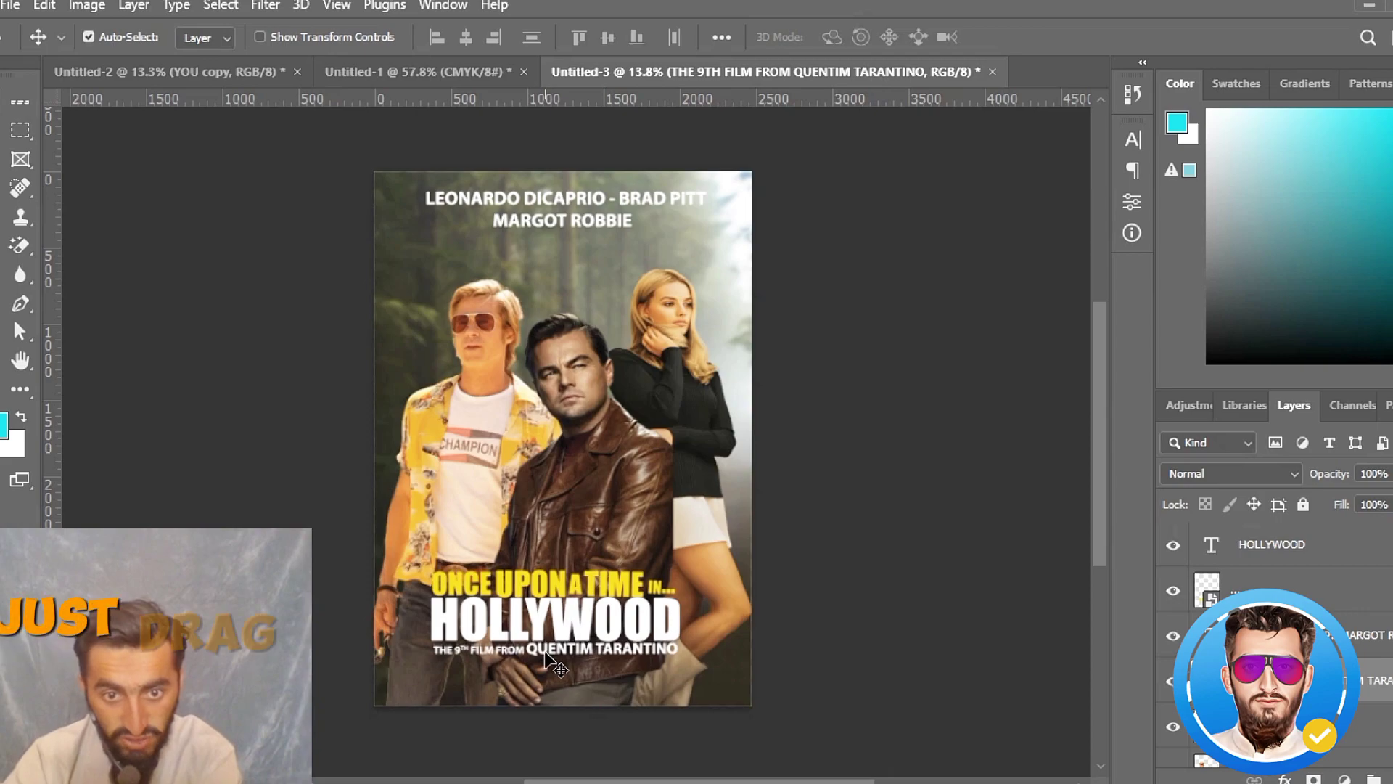
{"action": "key", "text": "shift+Down"}
{"action": "left_click", "coordinate": [840, 592]}
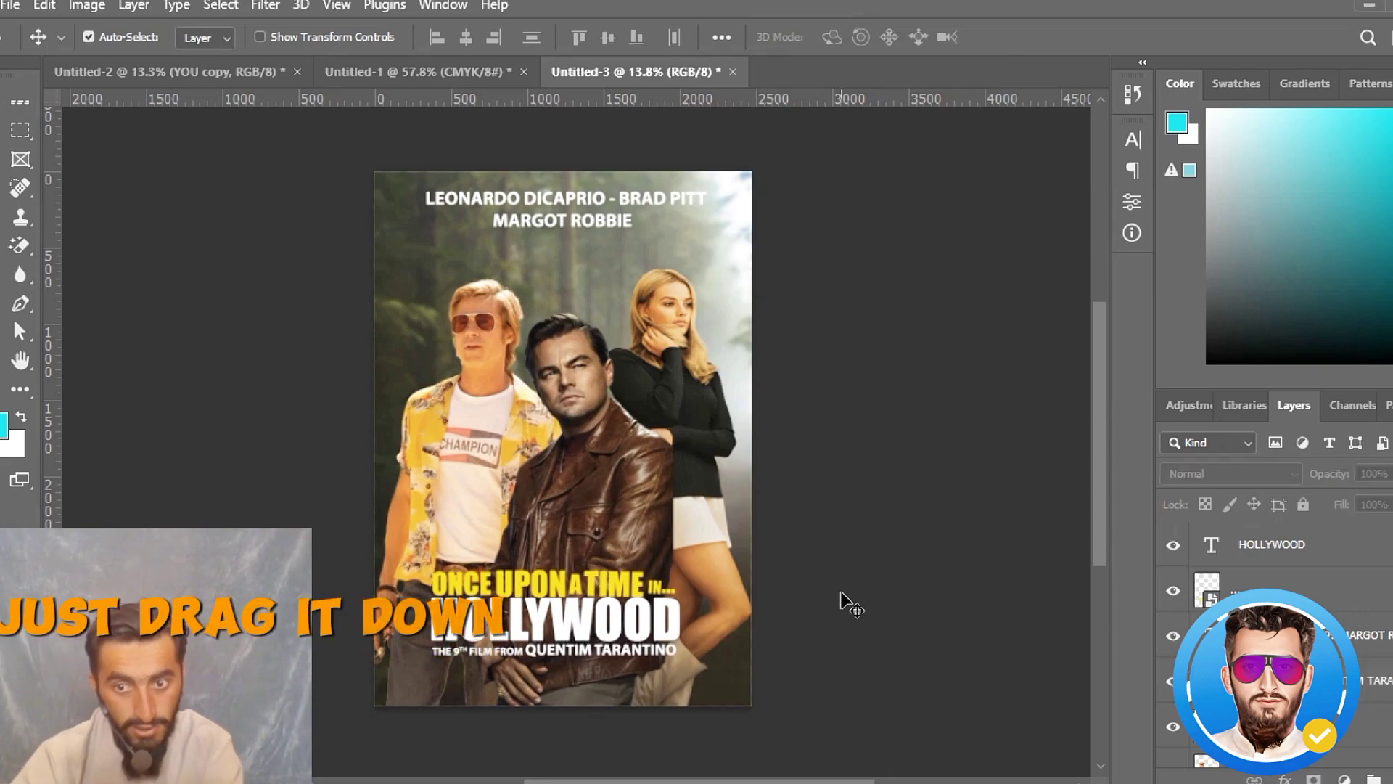
{"action": "scroll", "coordinate": [599, 456], "scroll_direction": "down", "scroll_amount": 3}
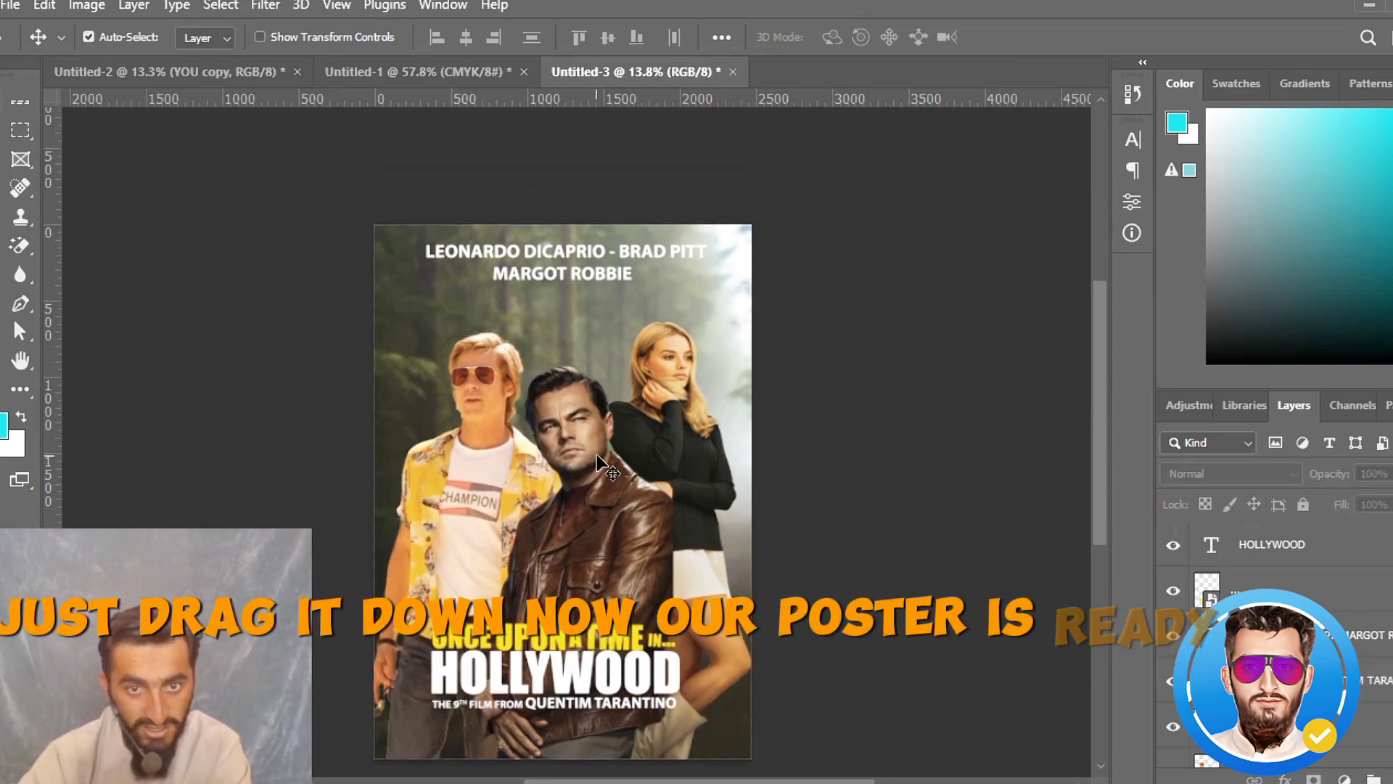
{"action": "scroll", "coordinate": [600, 455], "scroll_direction": "down", "scroll_amount": 3}
{"action": "scroll", "coordinate": [754, 523], "scroll_direction": "up", "scroll_amount": 5}
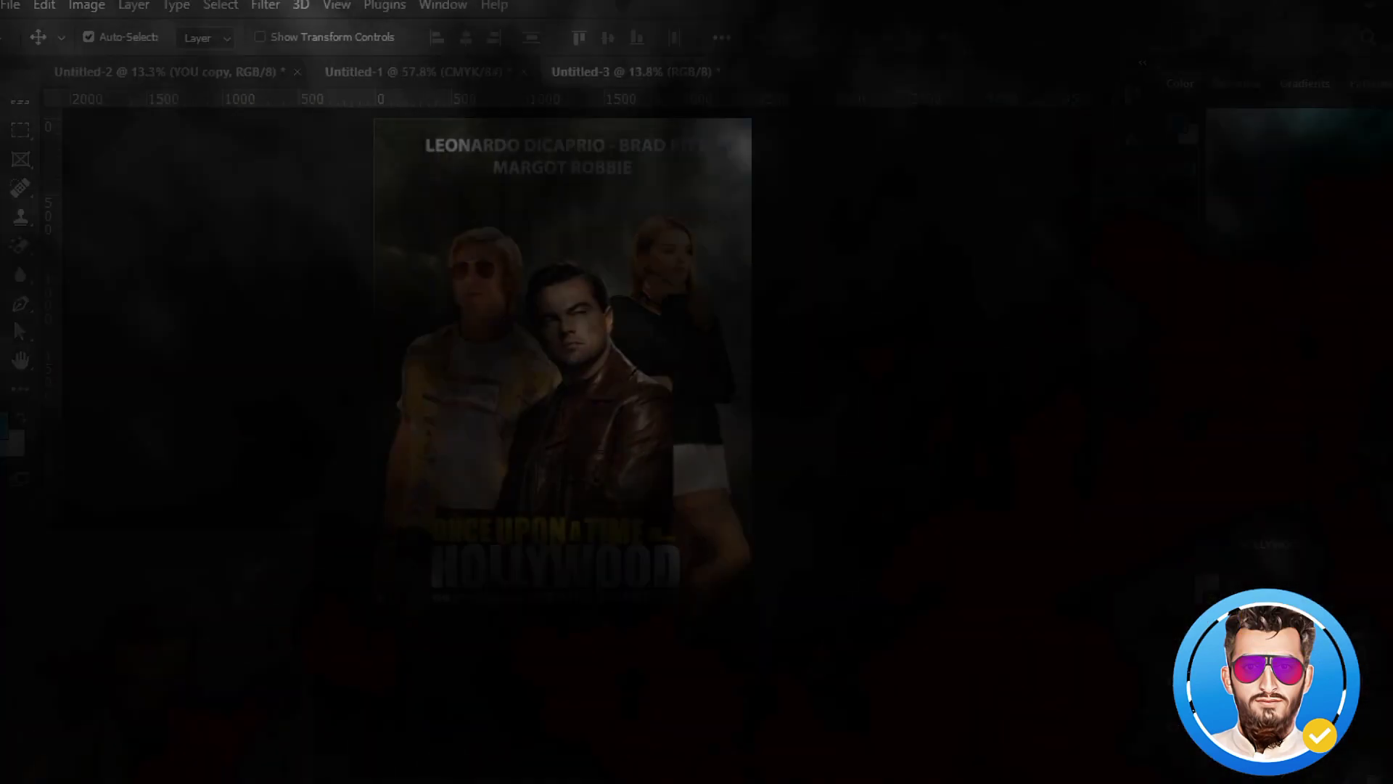